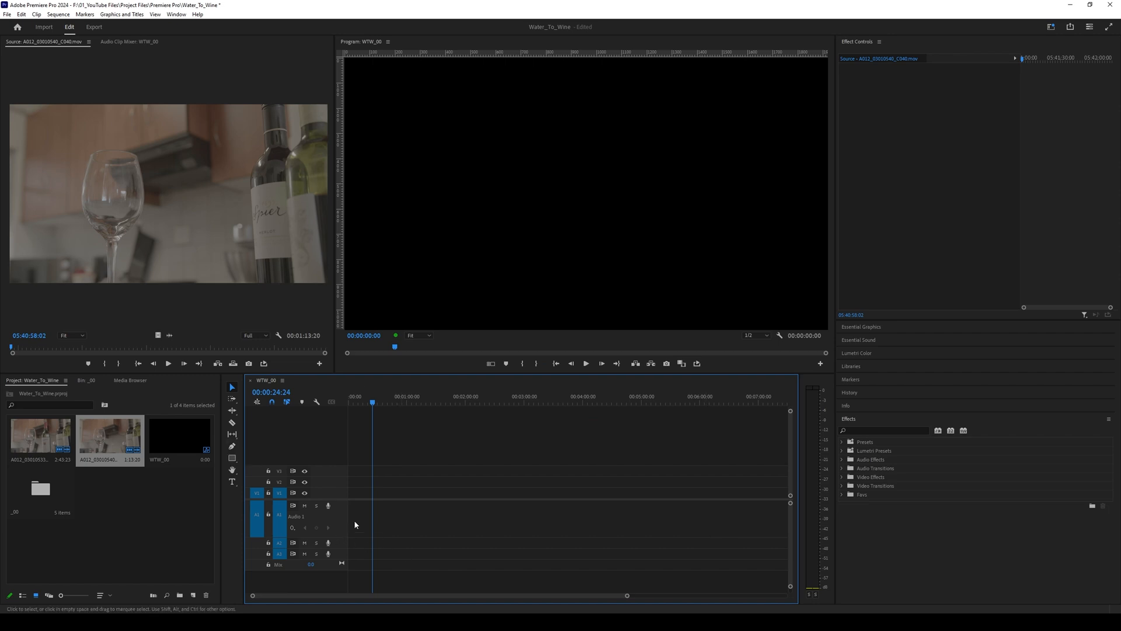
# - Preview the wine clip A012_03010533_C039.mov and the water clip A012_03010540_C040.mov in the Source Monitor
pyautogui.click(36, 439)
pyautogui.moveTo(36, 436); pyautogui.dragTo(92, 268)
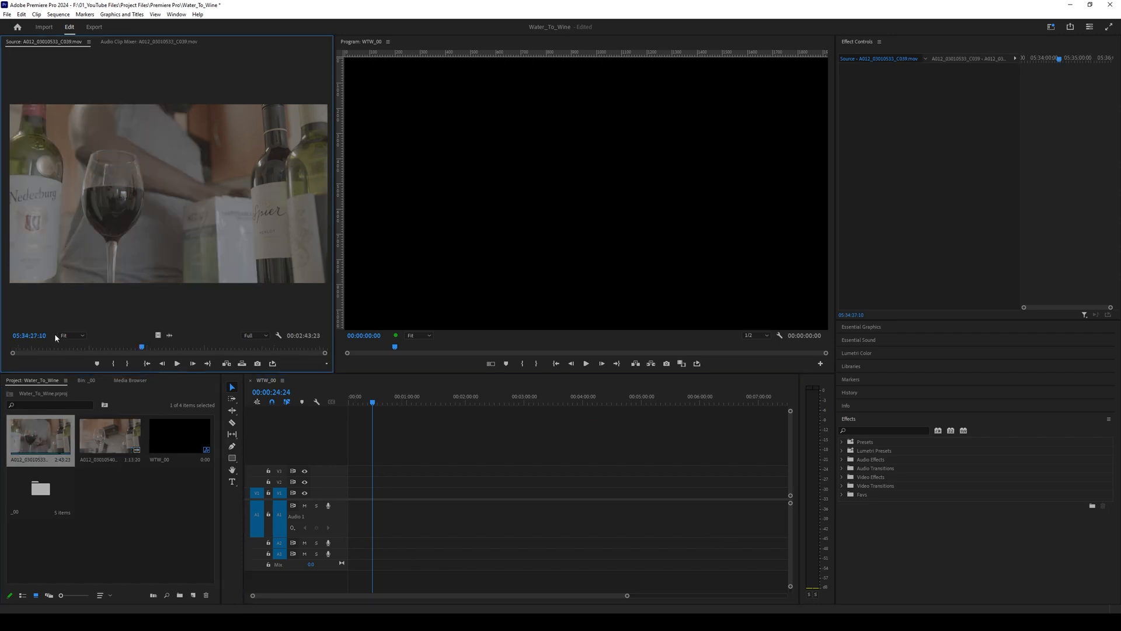
pyautogui.moveTo(40, 349); pyautogui.dragTo(75, 354)
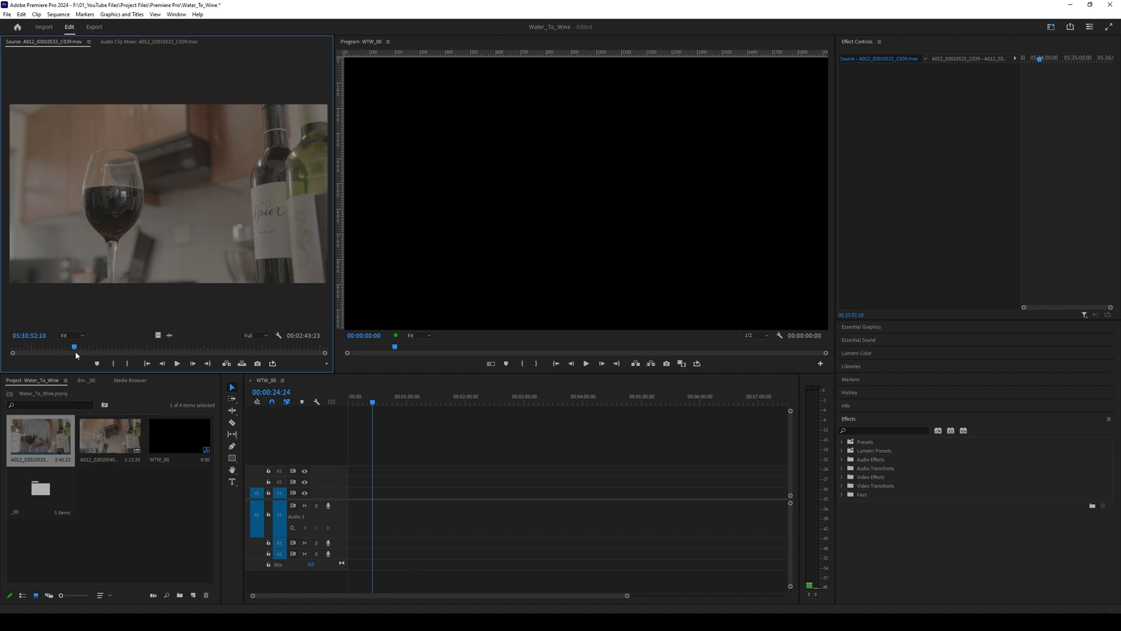
pyautogui.doubleClick(110, 435)
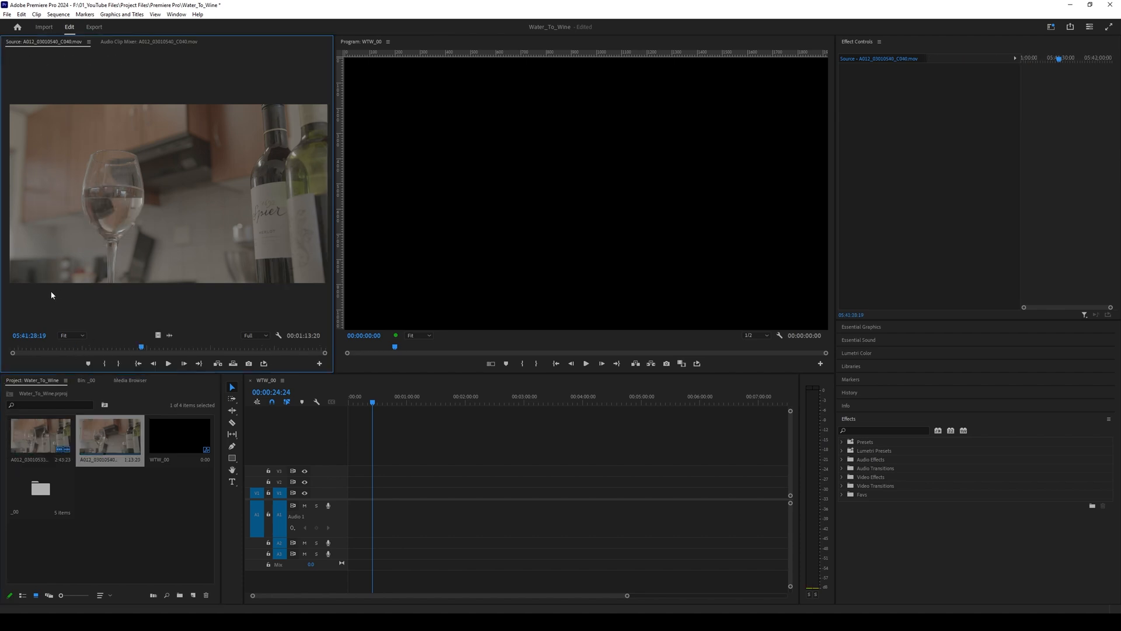
pyautogui.moveTo(32, 351); pyautogui.dragTo(89, 362)
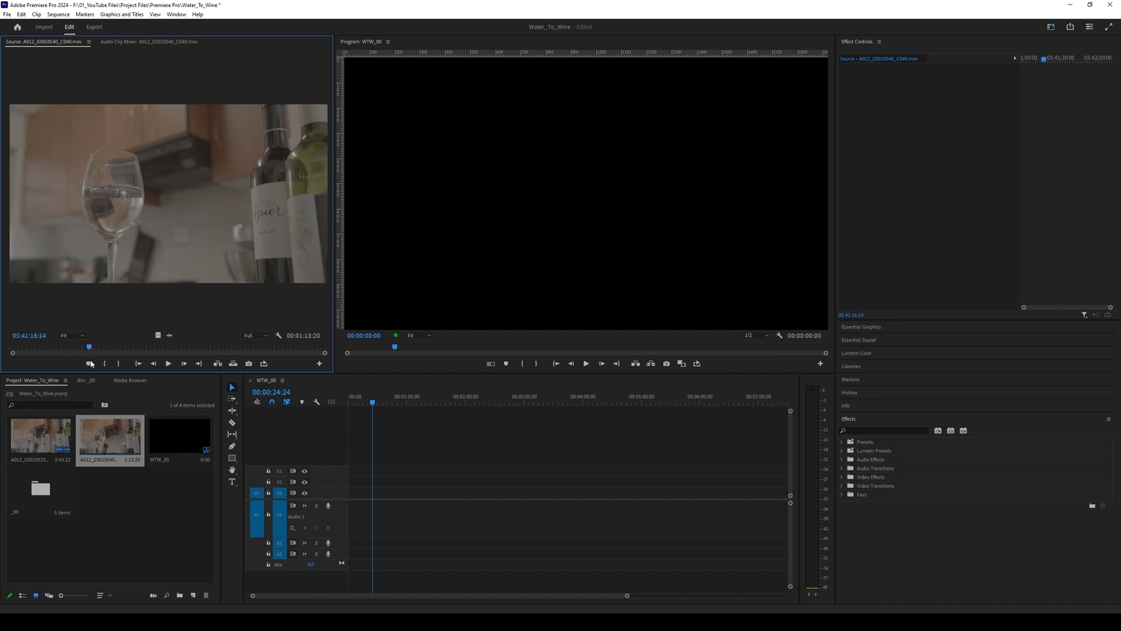
# - Mark an In point in A012_03010533_C039.mov just before the wine starts pouring into the glass
pyautogui.doubleClick(44, 430)
pyautogui.click(62, 348)
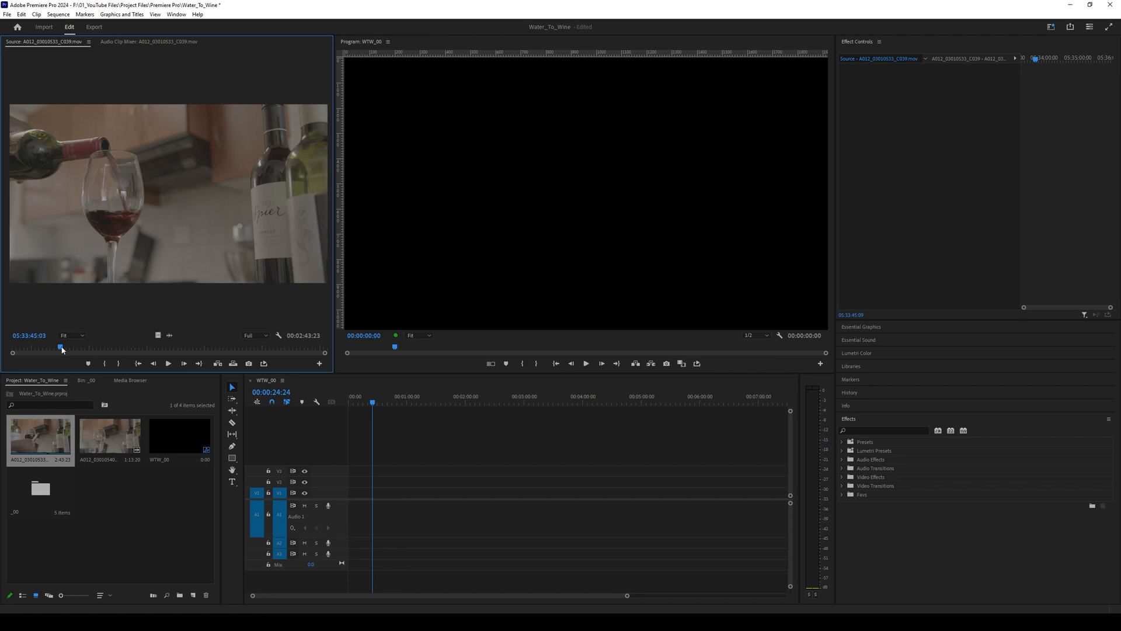
pyautogui.moveTo(62, 349); pyautogui.dragTo(59, 351)
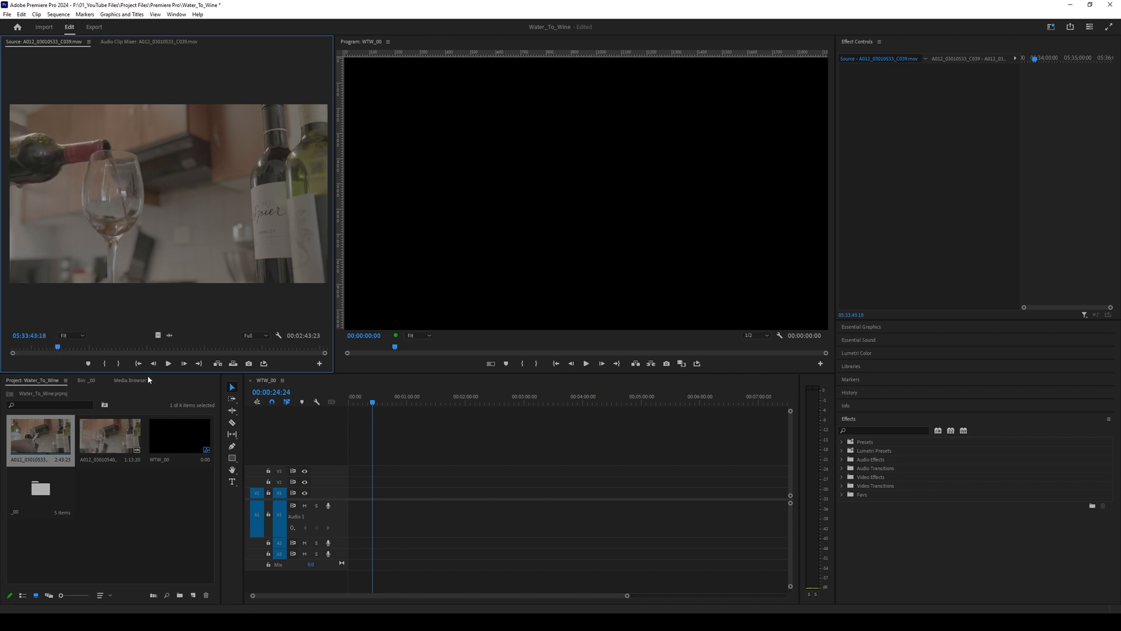
pyautogui.press('Left')
pyautogui.press('Left')
pyautogui.press('Right')
pyautogui.press('j')
pyautogui.press('k')
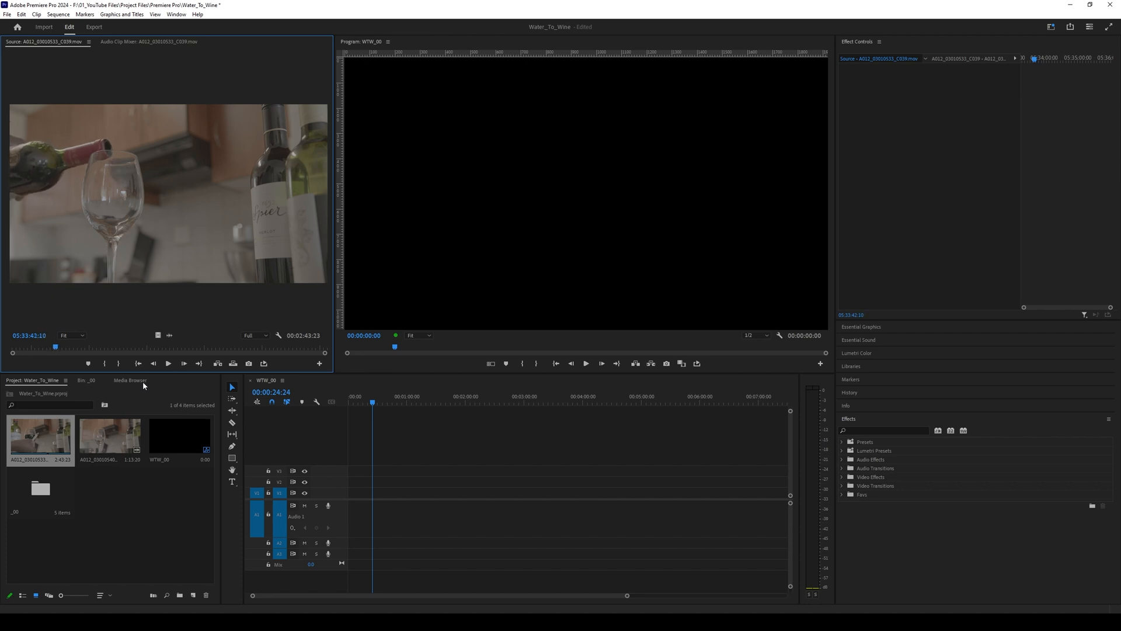
pyautogui.press('Left')
pyautogui.press('Left')
pyautogui.press('i')
# - Mark the wine clip's Out point at 05:33:51:24 after the pour and place the clip at the start of sequence WTW_00
pyautogui.moveTo(55, 347); pyautogui.dragTo(74, 348)
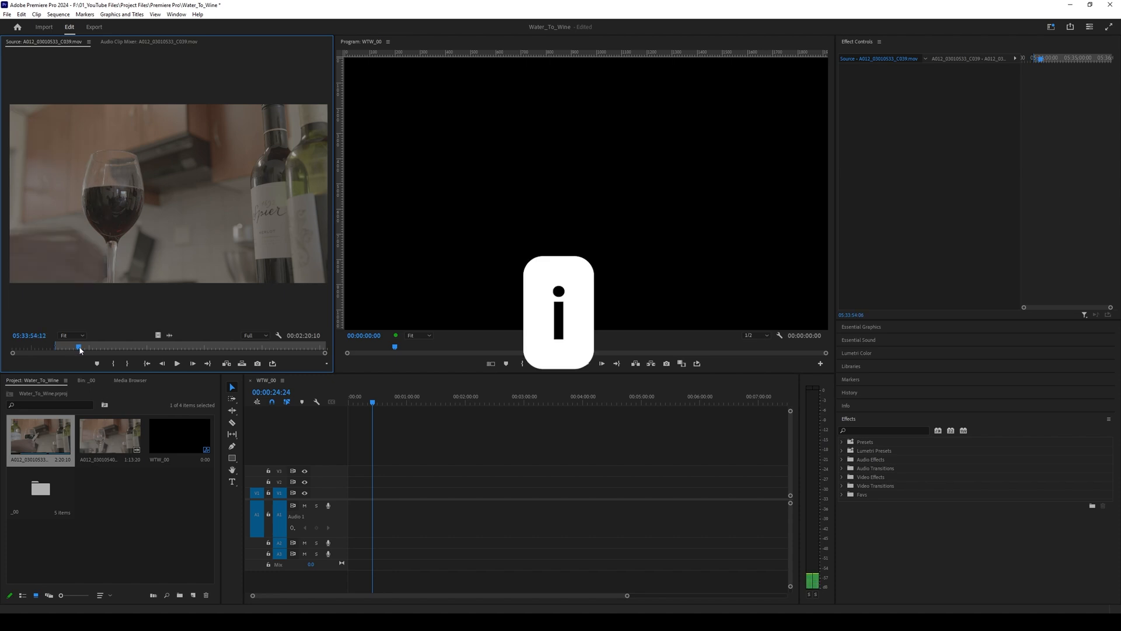
pyautogui.press('o')
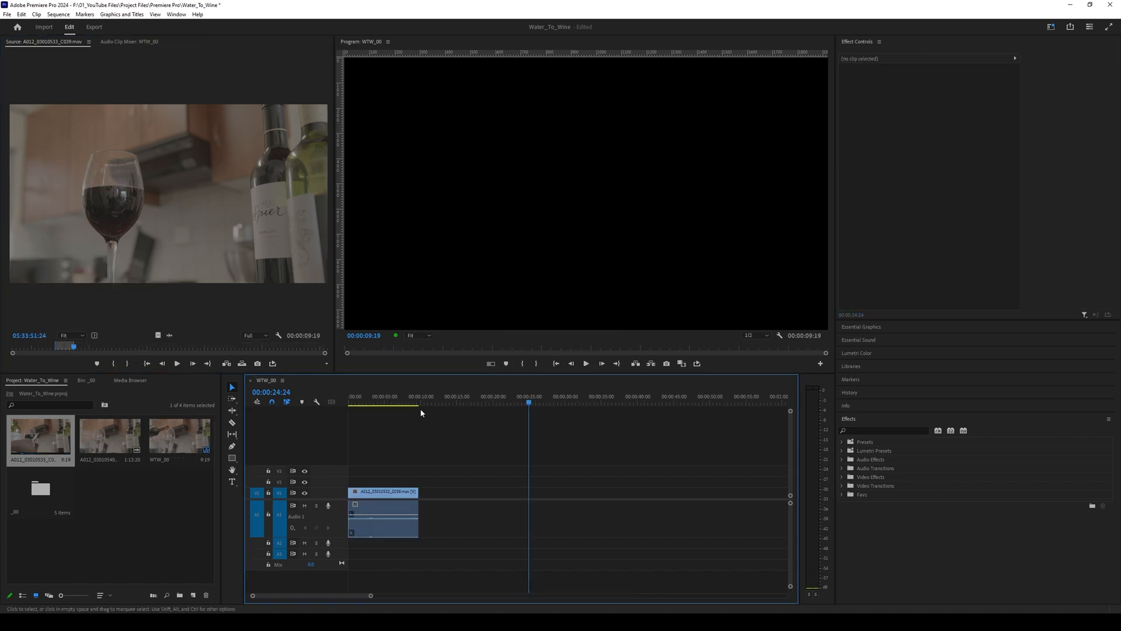
pyautogui.moveTo(400, 406)
pyautogui.mouseDown()
pyautogui.moveTo(353, 407)
pyautogui.moveTo(395, 412)
pyautogui.mouseUp()
# - Mark In and Out points around the water pour in A012_03010540_C040.mov, ending at 05:41:14:02, and place it directly after the wine clip on V1
pyautogui.doubleClick(102, 443)
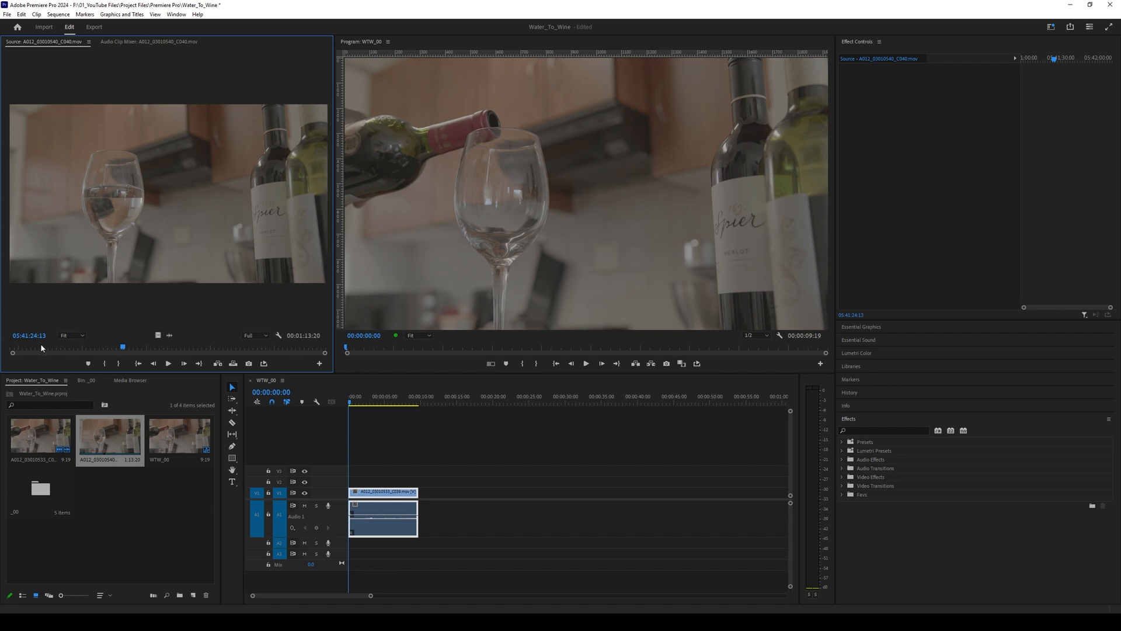
pyautogui.moveTo(41, 348); pyautogui.dragTo(49, 352)
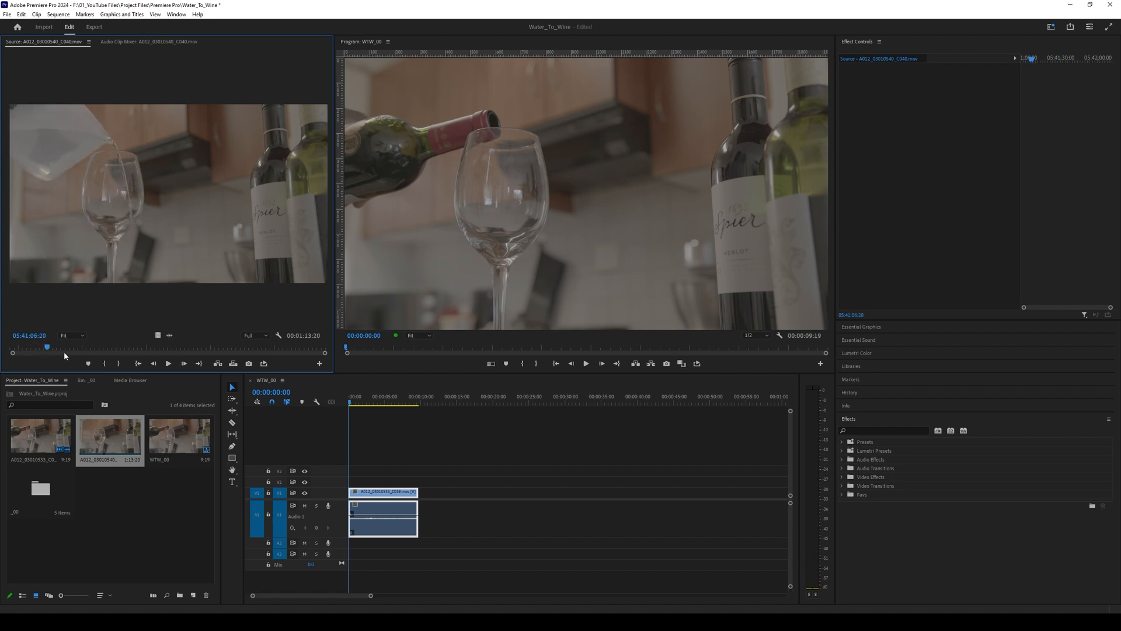
pyautogui.click(106, 364)
pyautogui.moveTo(53, 354); pyautogui.dragTo(76, 352)
pyautogui.press('o')
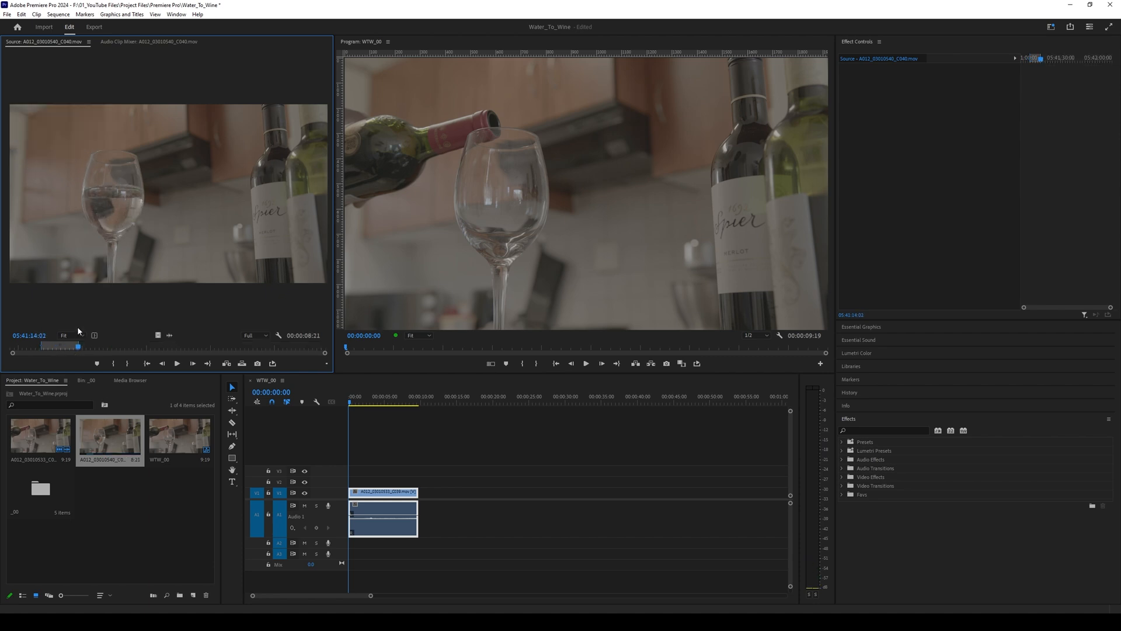
pyautogui.moveTo(111, 222); pyautogui.dragTo(420, 492)
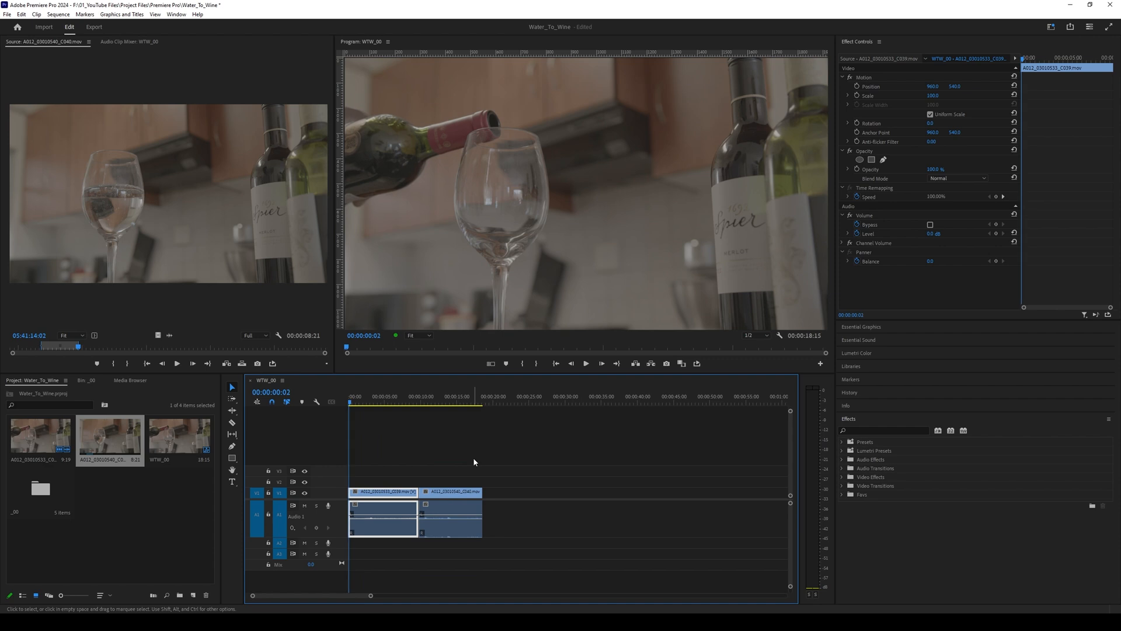
# - Add clip markers to the wine clip where the pour starts, at 00:00:01:11, and where it ends, at about 00:00:08:11
pyautogui.press('space')
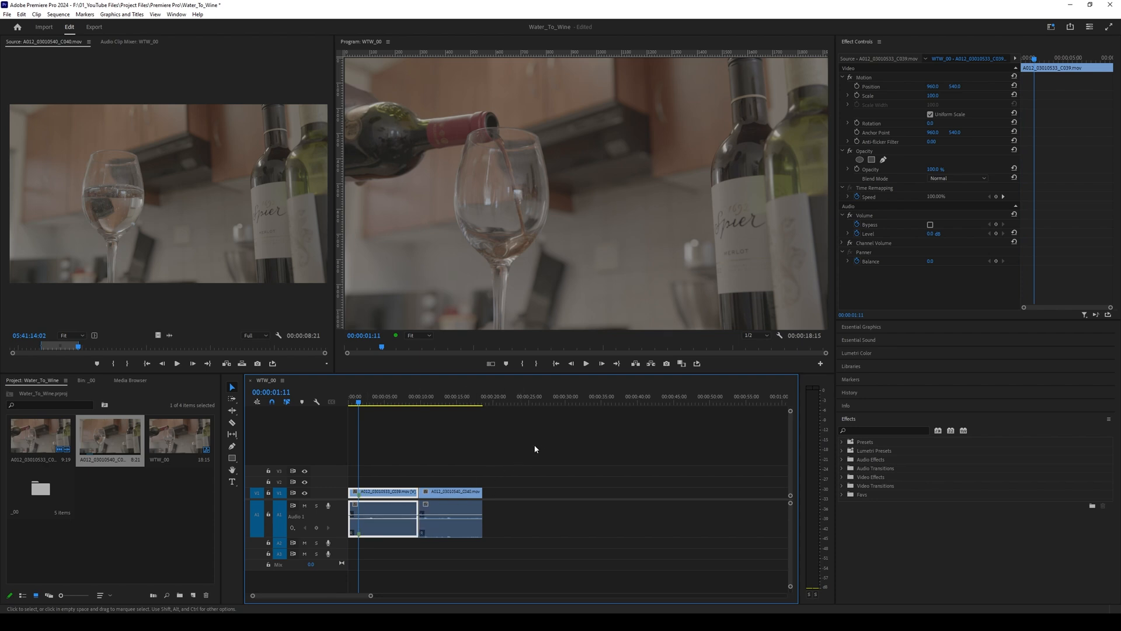
pyautogui.moveTo(359, 403); pyautogui.dragTo(408, 408)
pyautogui.press('m')
pyautogui.press('Right')
pyautogui.press('Right')
pyautogui.press('Right')
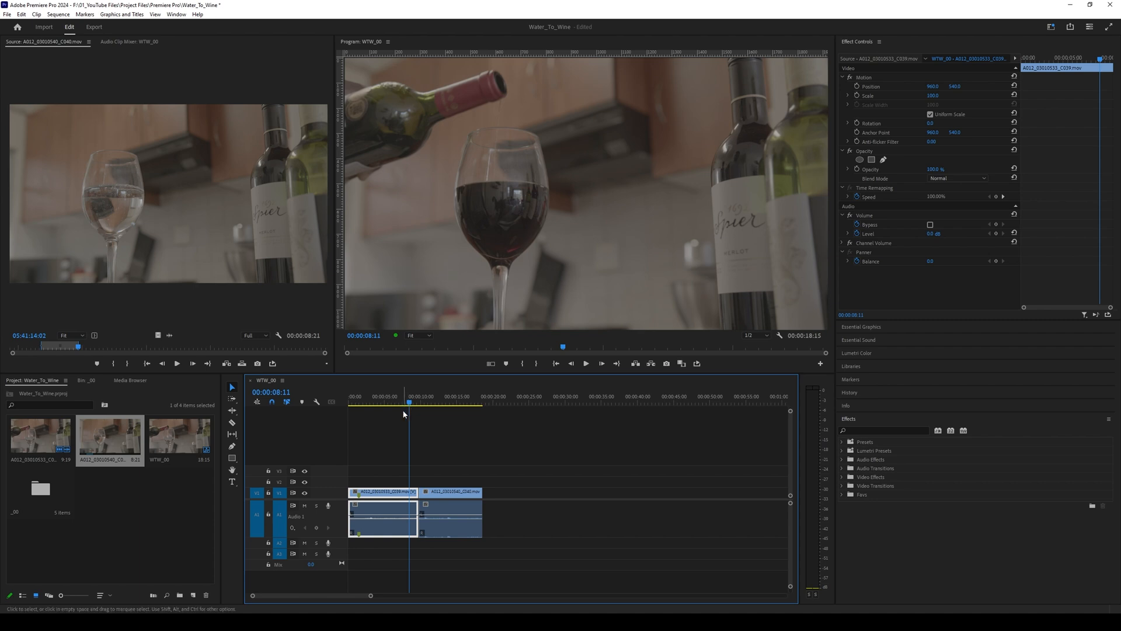
# - Add clip markers to the water clip at the start and end of its pour, and extend the clip's end slightly
pyautogui.moveTo(408, 403); pyautogui.dragTo(430, 409)
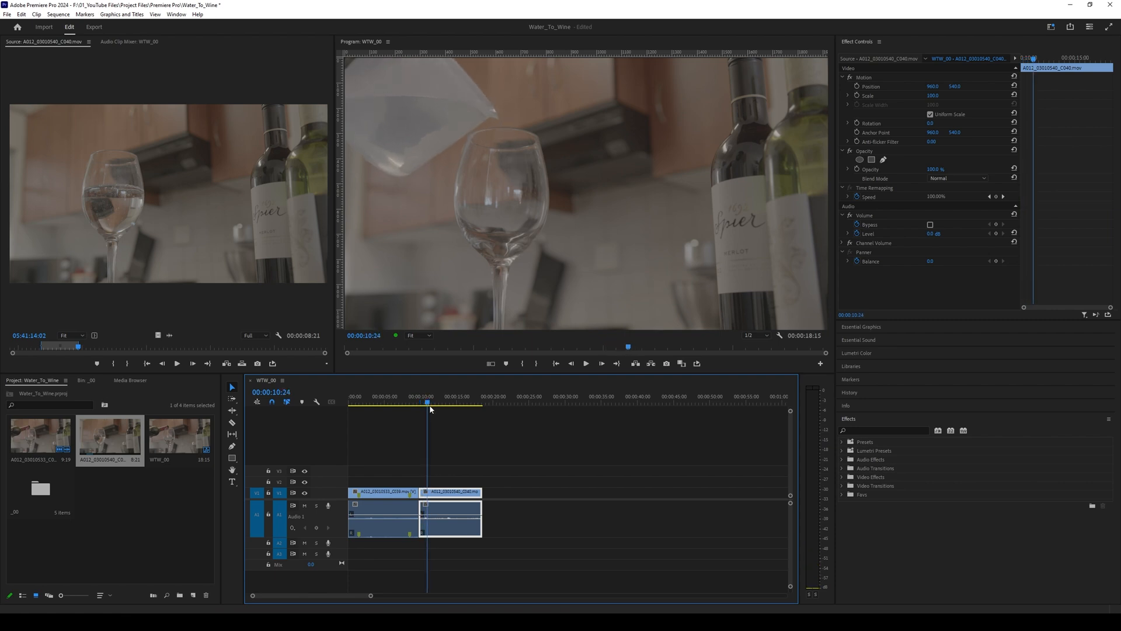
pyautogui.press('Right')
pyautogui.press('Right')
pyautogui.press('Right')
pyautogui.press('Right')
pyautogui.press('Right')
pyautogui.press('Right')
pyautogui.press('Right')
pyautogui.press('Right')
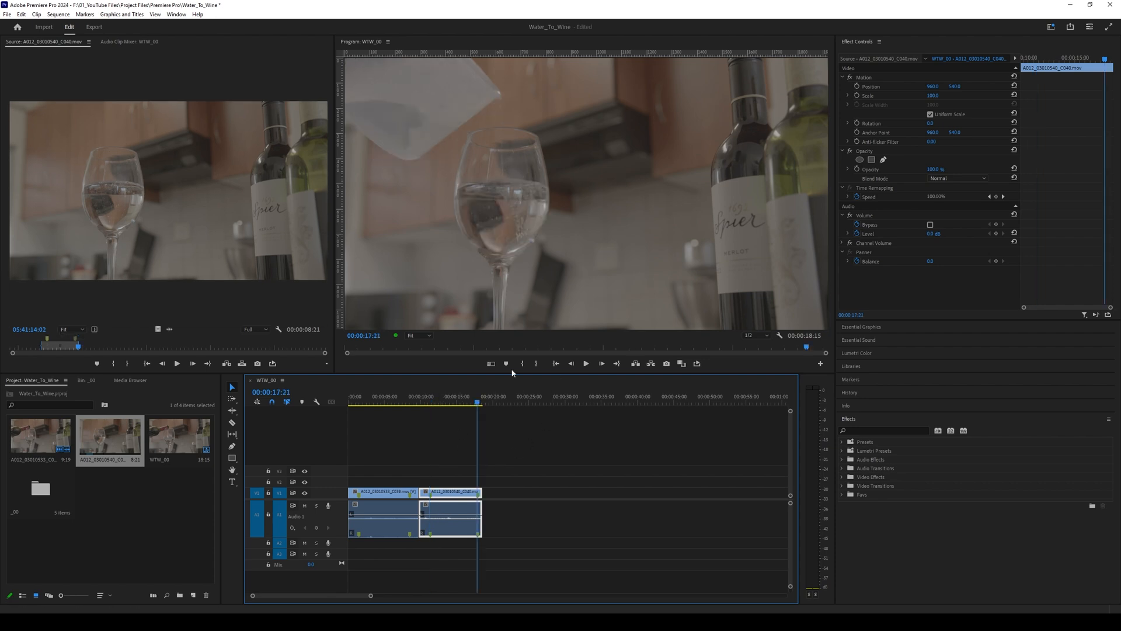
pyautogui.moveTo(482, 511); pyautogui.dragTo(484, 510)
# - Change the water clip's label colour in the sequence to Teal
pyautogui.click(434, 399)
pyautogui.rightClick(452, 494)
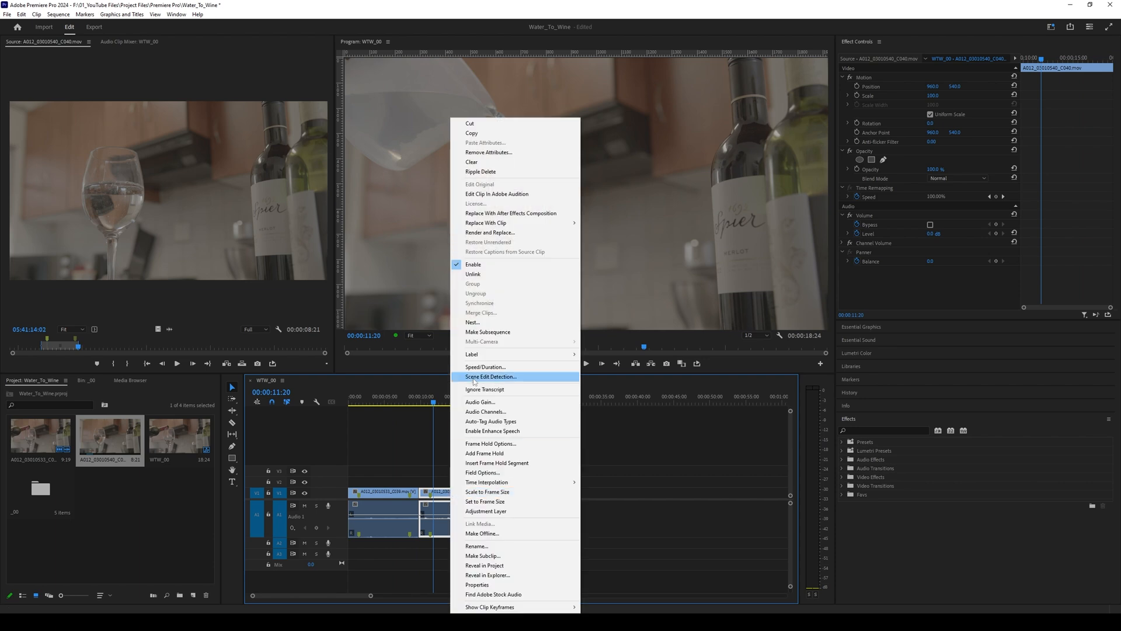
pyautogui.moveTo(516, 355)
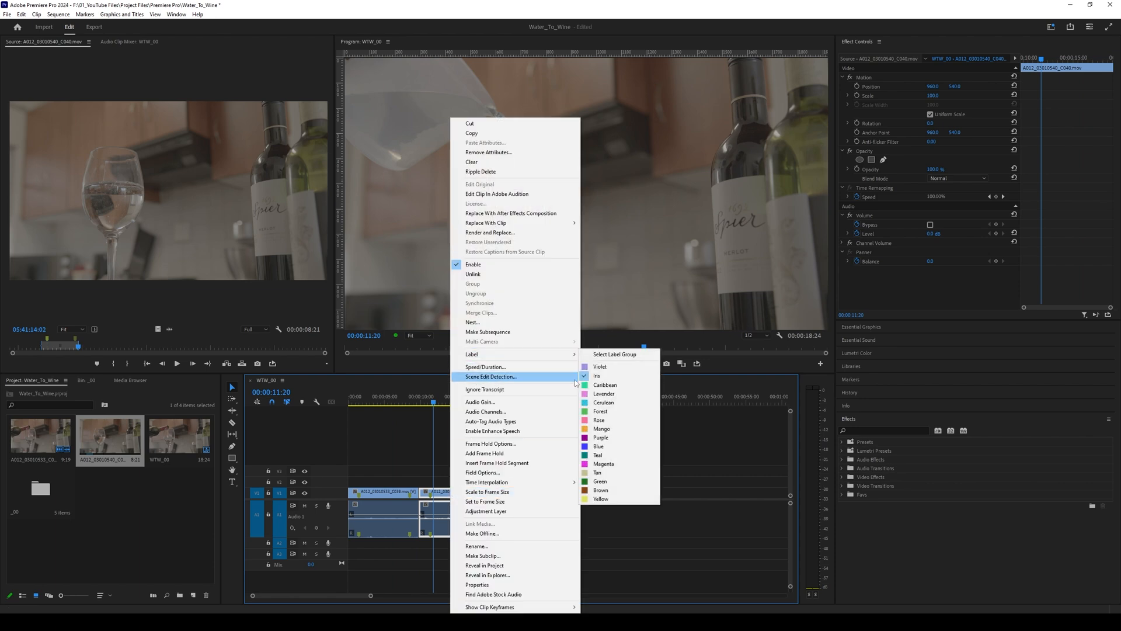
pyautogui.click(599, 455)
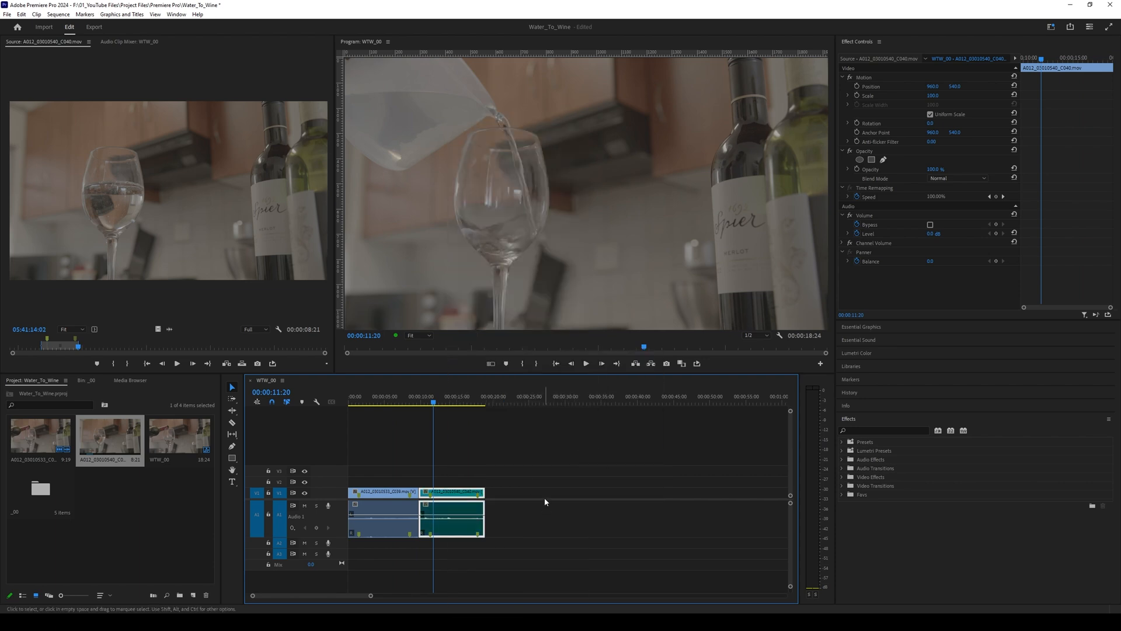
# - Change the wine clip's label colour in the sequence to Mango
pyautogui.click(485, 416)
pyautogui.click(387, 496)
pyautogui.rightClick(388, 496)
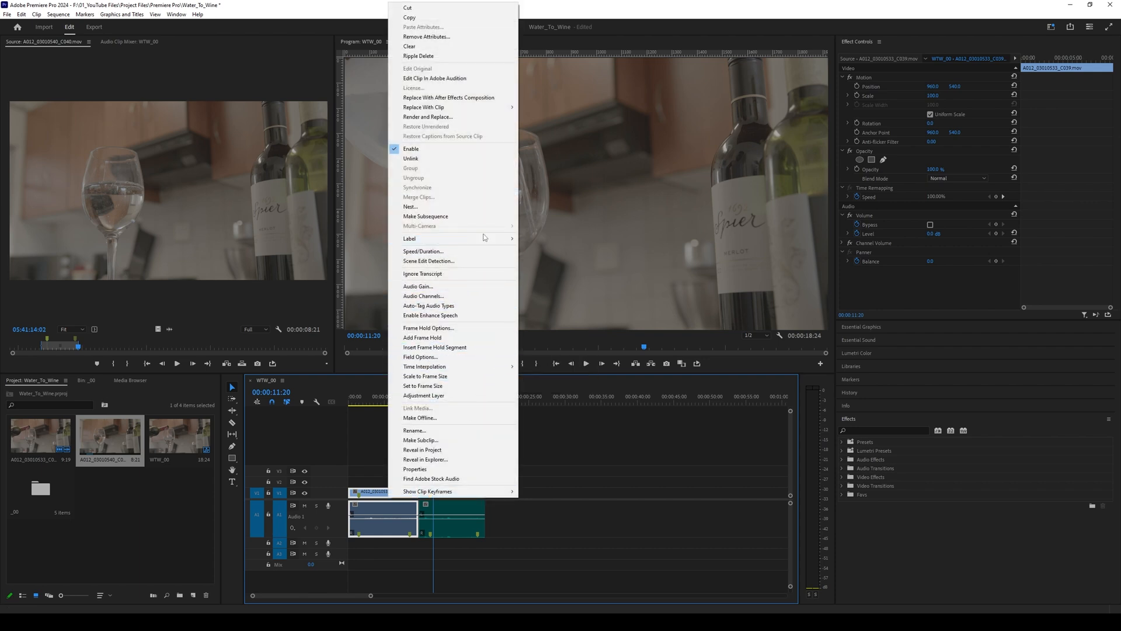
pyautogui.moveTo(484, 237)
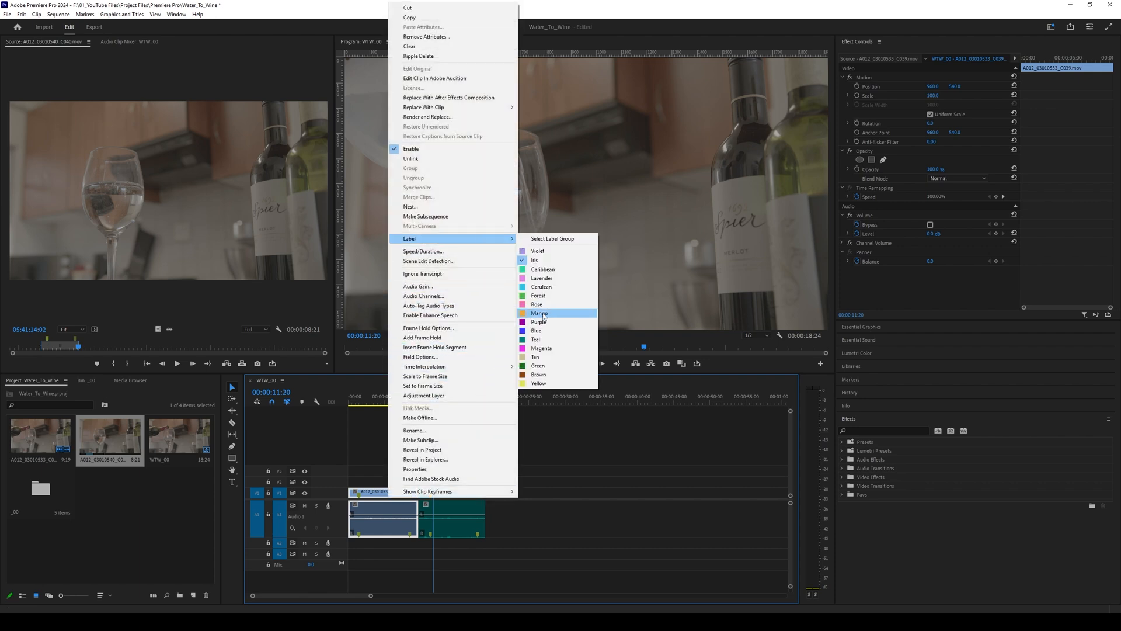
pyautogui.click(550, 313)
pyautogui.click(513, 501)
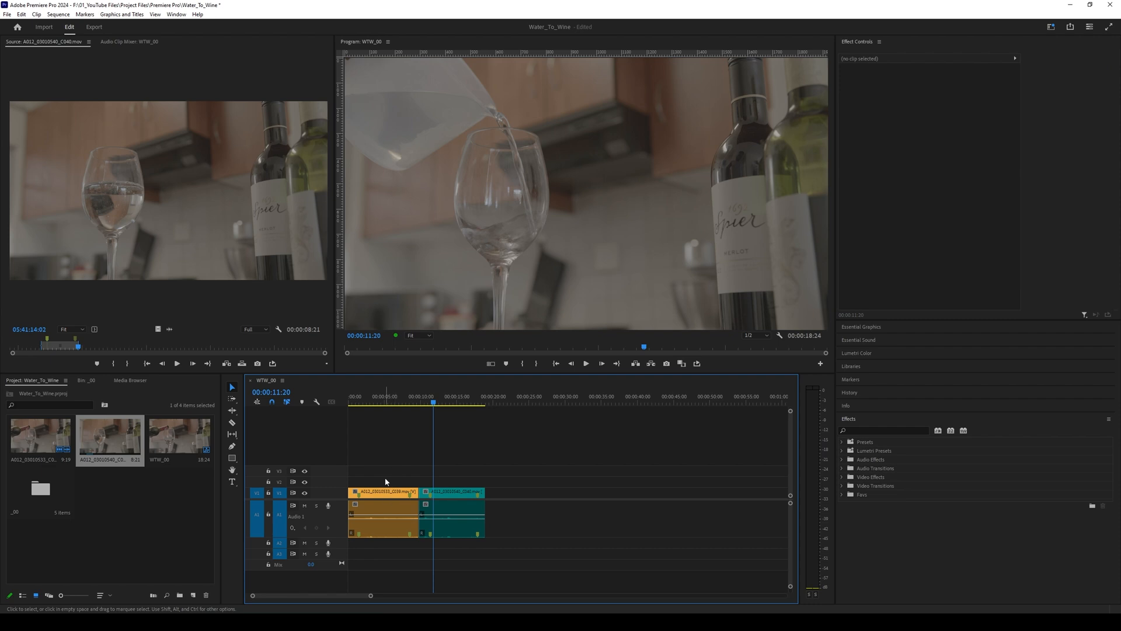
# - Move the water clip onto V2 above the wine clip, lining up the pour-start markers of both clips
pyautogui.click(382, 517)
pyautogui.click(384, 400)
pyautogui.moveTo(384, 400); pyautogui.dragTo(440, 415)
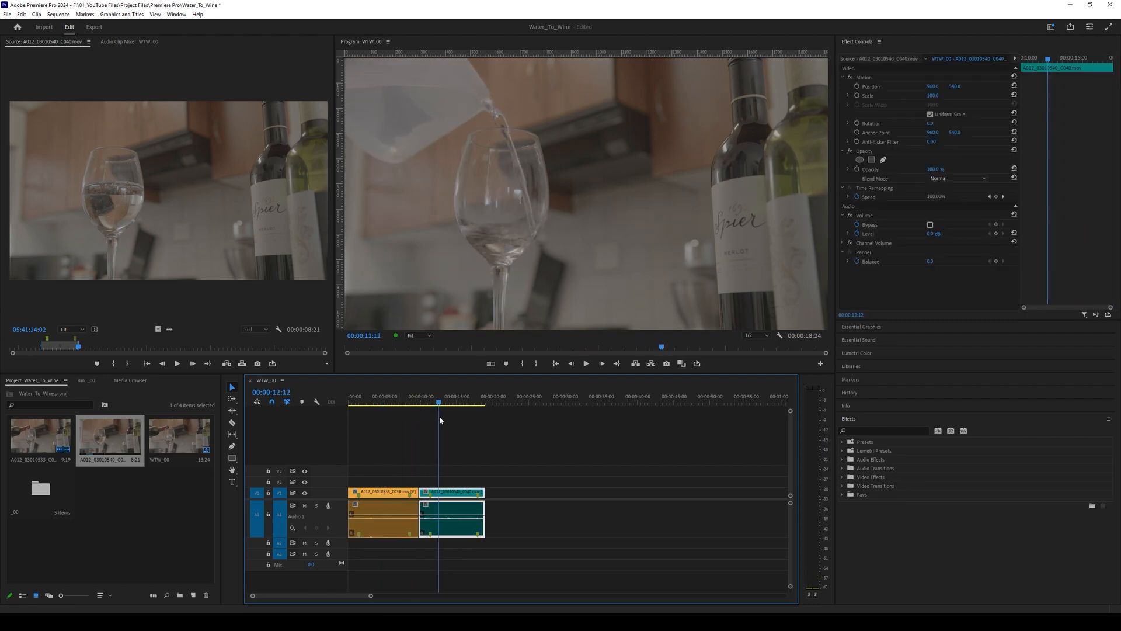
pyautogui.moveTo(444, 494); pyautogui.dragTo(387, 494)
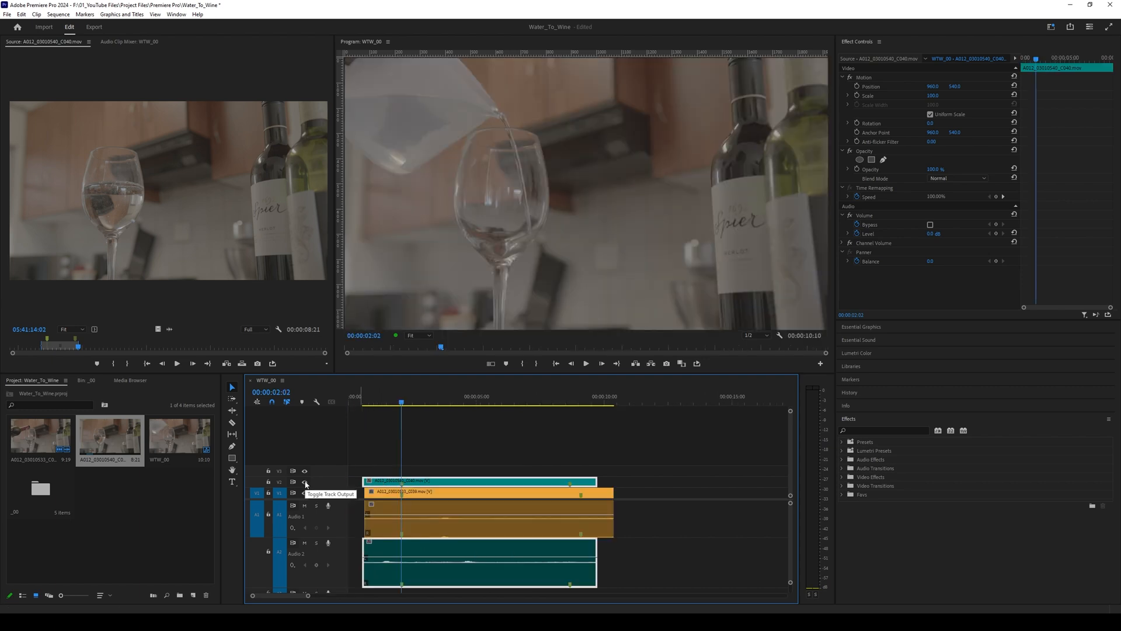
# - Compare the glass position in the water and wine shots by repeatedly hiding and showing the V2 track
pyautogui.click(305, 483)
pyautogui.click(305, 483)
pyautogui.click(305, 483)
pyautogui.click(305, 483)
pyautogui.click(304, 483)
pyautogui.click(305, 483)
pyautogui.click(305, 483)
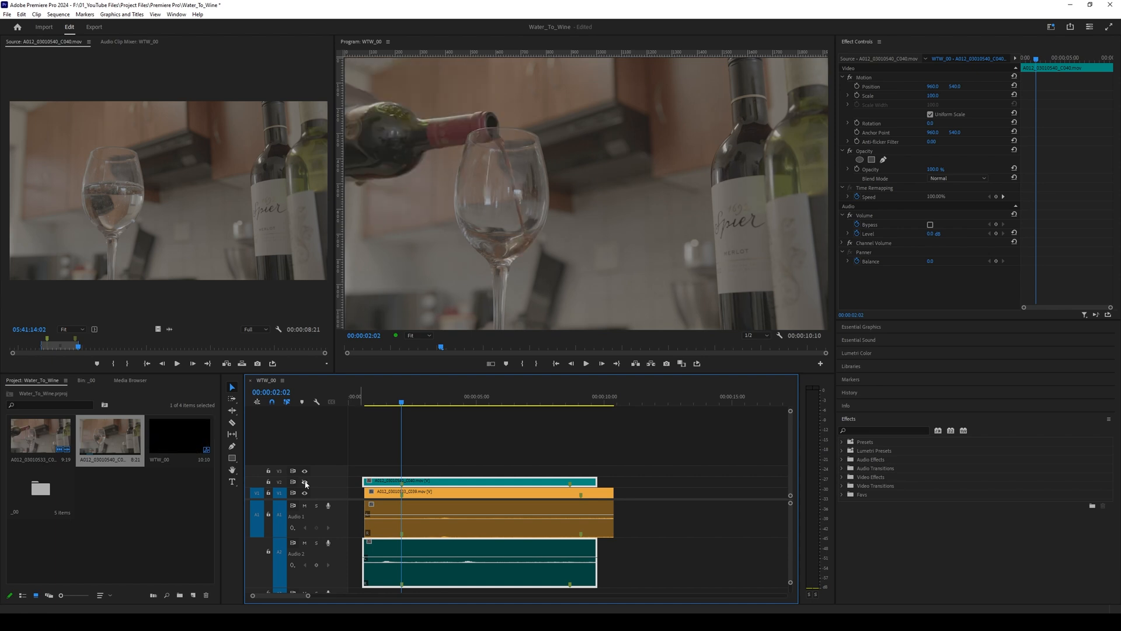
pyautogui.click(304, 483)
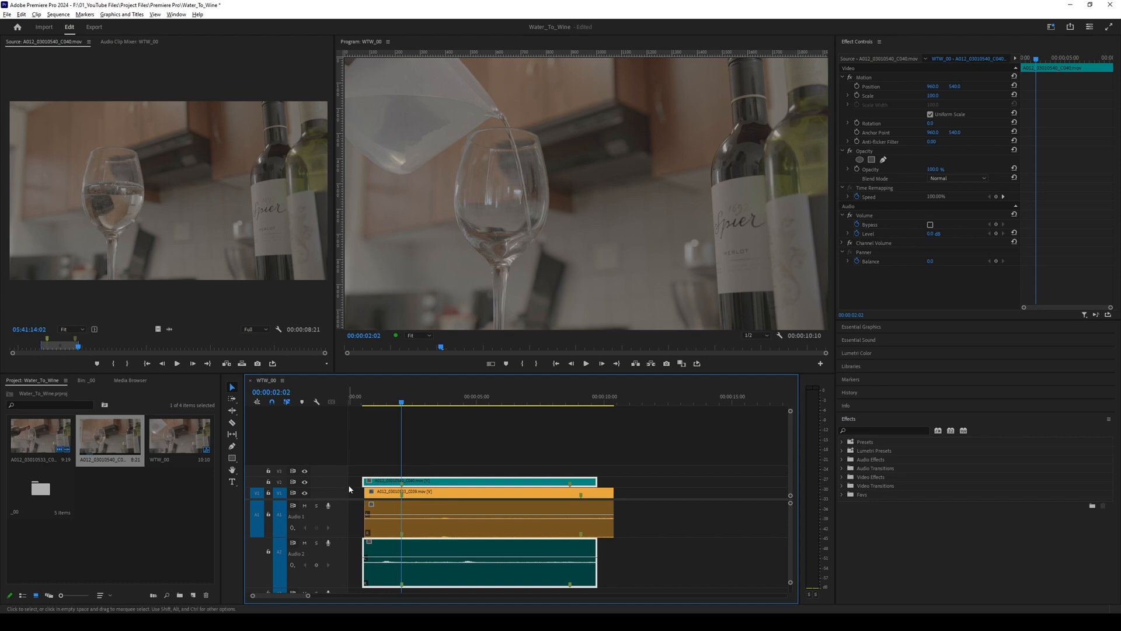
# - Expand the V2 track and draw a free-form opacity mask on the water clip around the glass's lower bowl and upper stem
pyautogui.scroll(4, 344, 483)
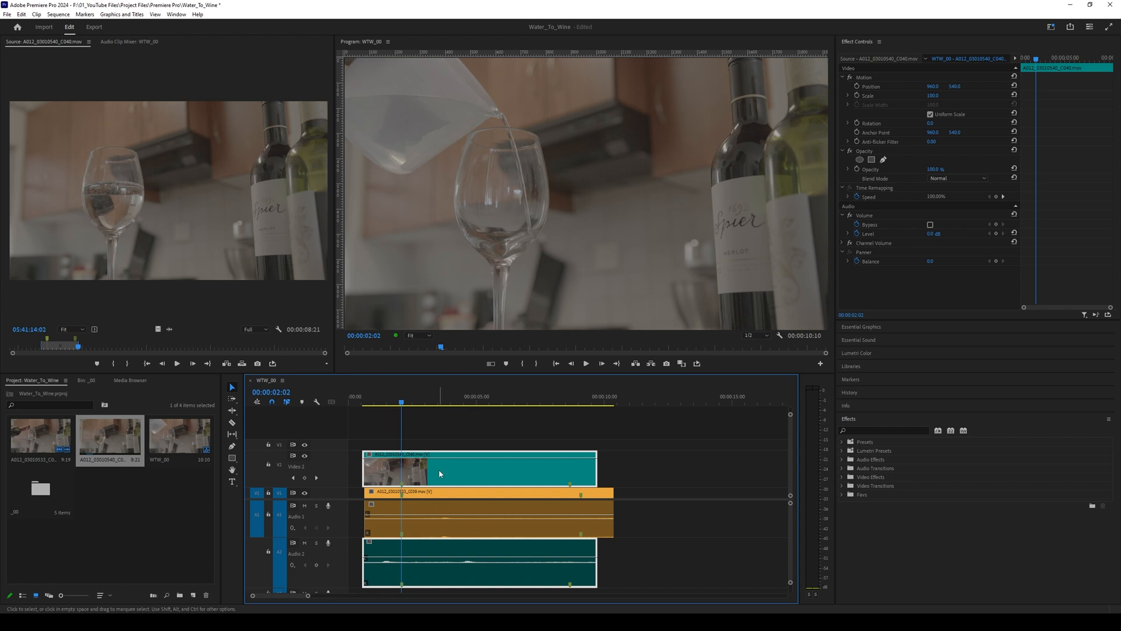
pyautogui.click(884, 160)
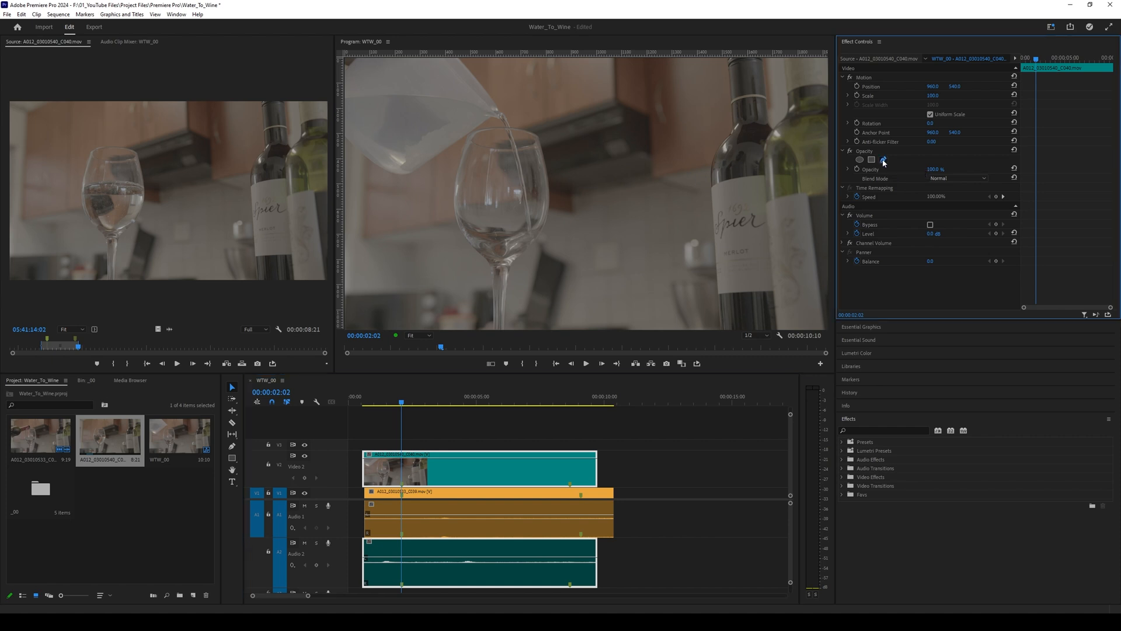
pyautogui.click(467, 262)
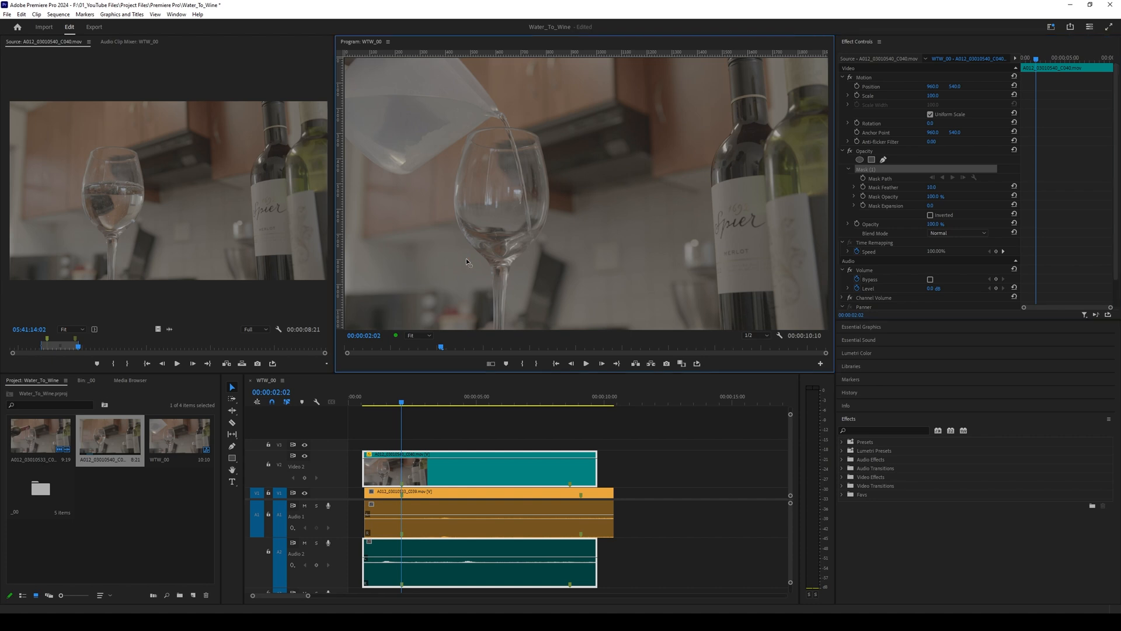
pyautogui.click(526, 234)
pyautogui.click(545, 238)
pyautogui.click(547, 256)
pyautogui.click(533, 281)
pyautogui.click(514, 287)
pyautogui.click(490, 291)
pyautogui.click(466, 267)
pyautogui.click(466, 259)
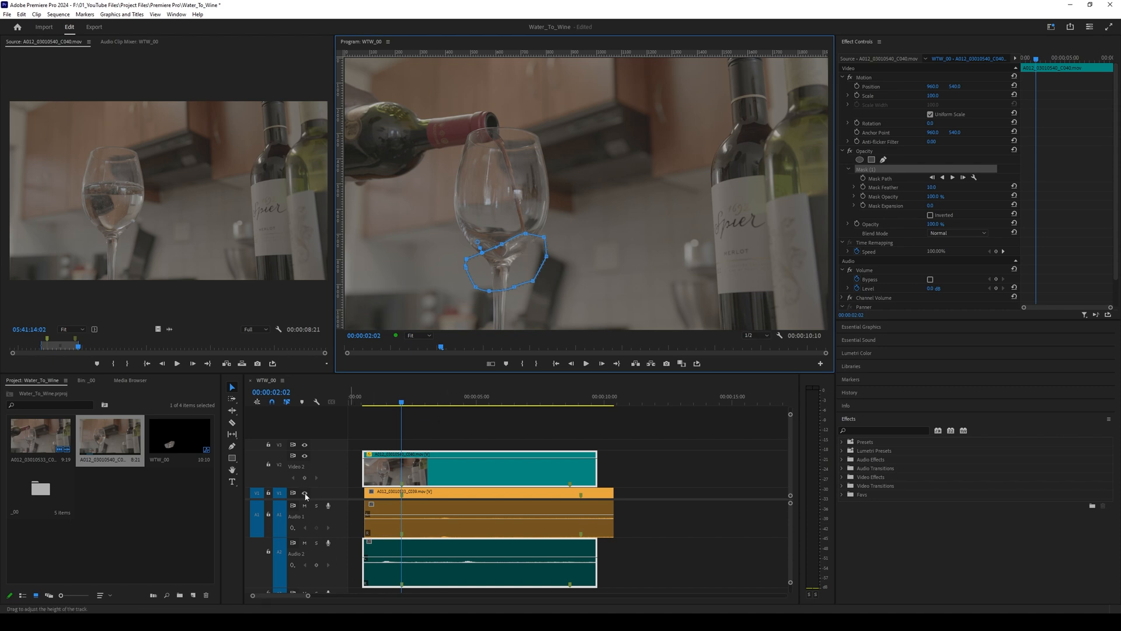
# - Hide the V1 track to inspect the masked area alone, and examine the whole mask outline against the wine shot at 100%
pyautogui.click(304, 493)
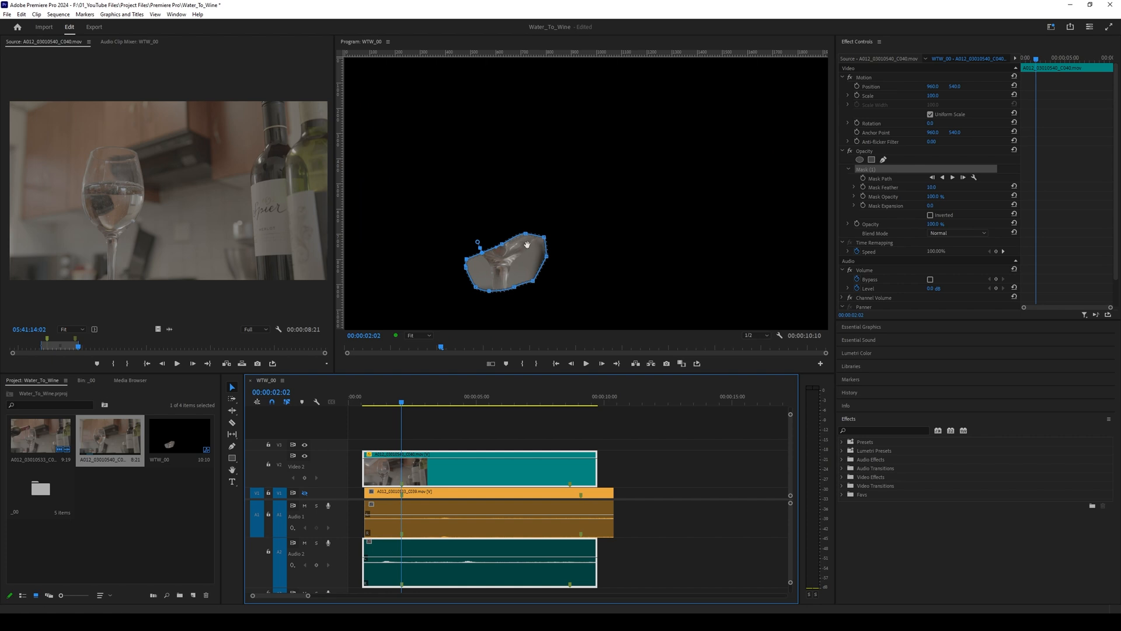
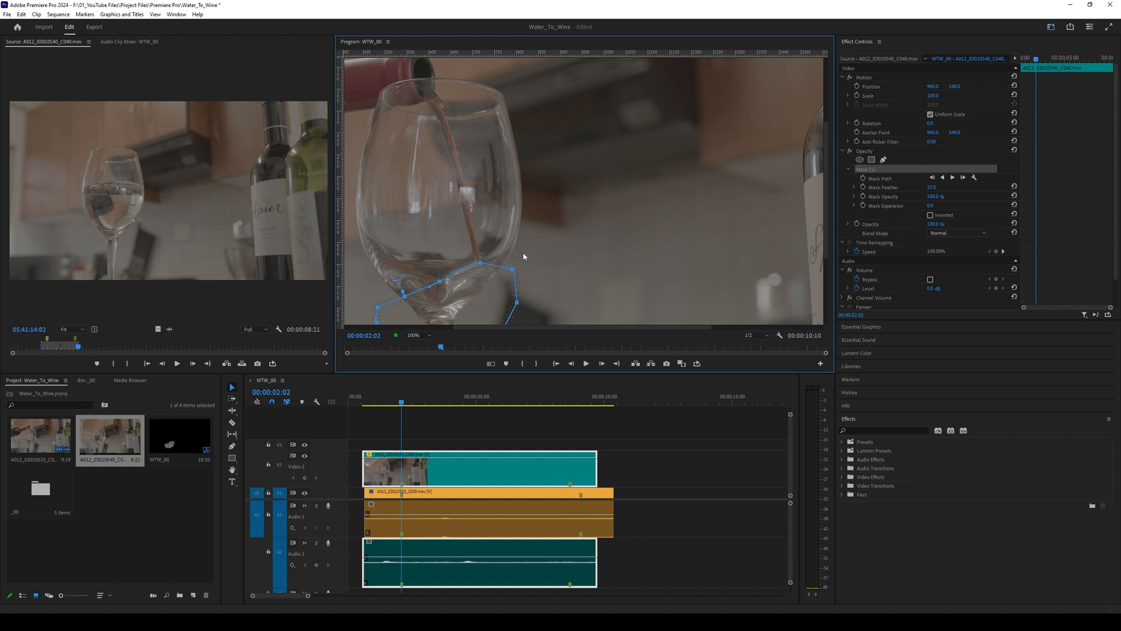
pyautogui.moveTo(503, 327); pyautogui.dragTo(443, 327)
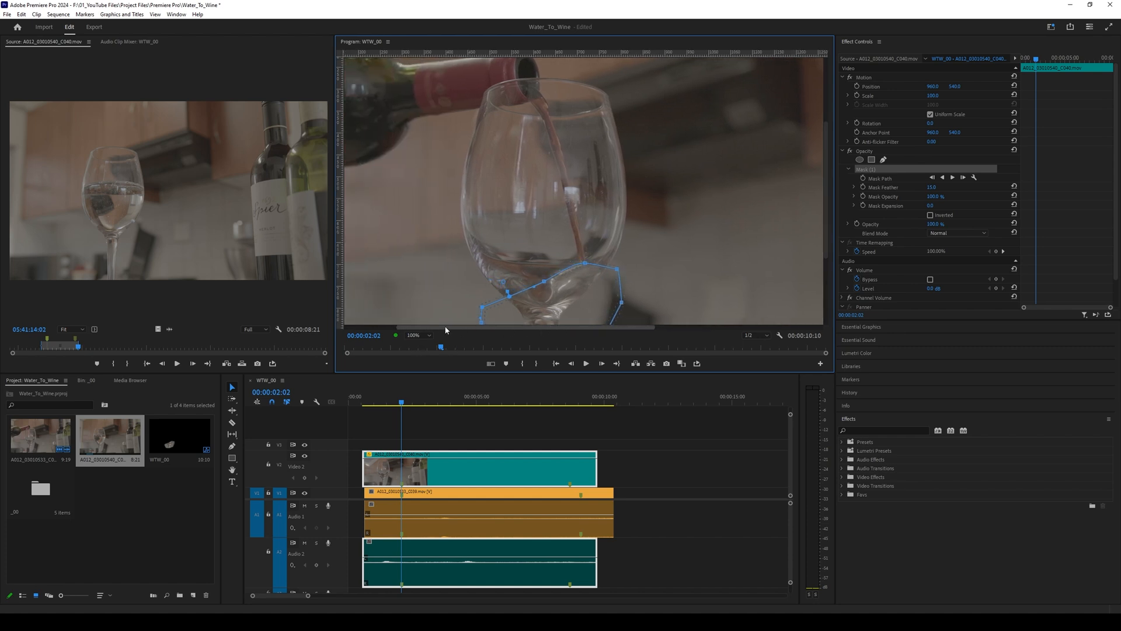
pyautogui.moveTo(827, 190)
pyautogui.mouseDown()
pyautogui.moveTo(821, 229)
pyautogui.moveTo(819, 210)
pyautogui.mouseUp()
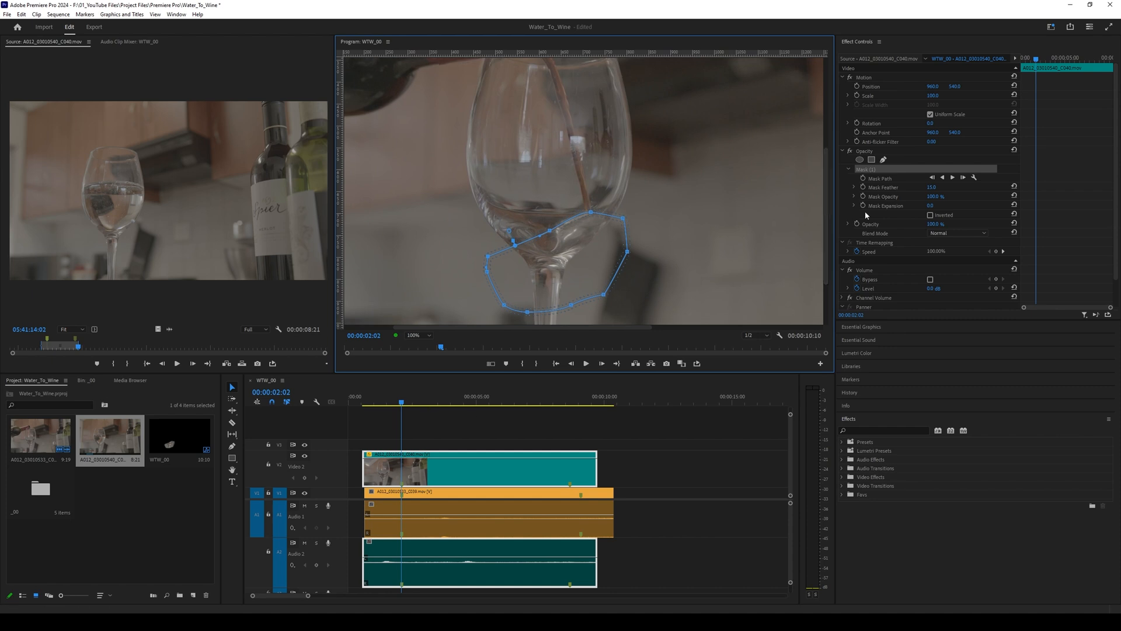
# - Start keyframing the mask path at 00:00:02:02 and reshape the mask's upper edge to the liquid surface at 00:00:02:04
pyautogui.click(864, 179)
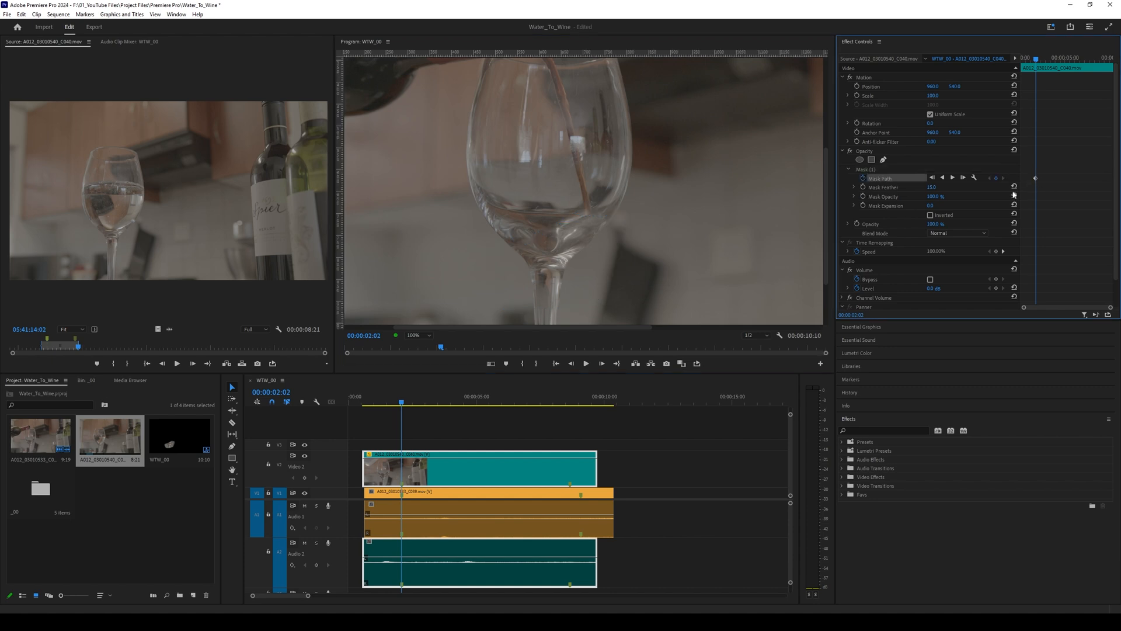
pyautogui.click(877, 170)
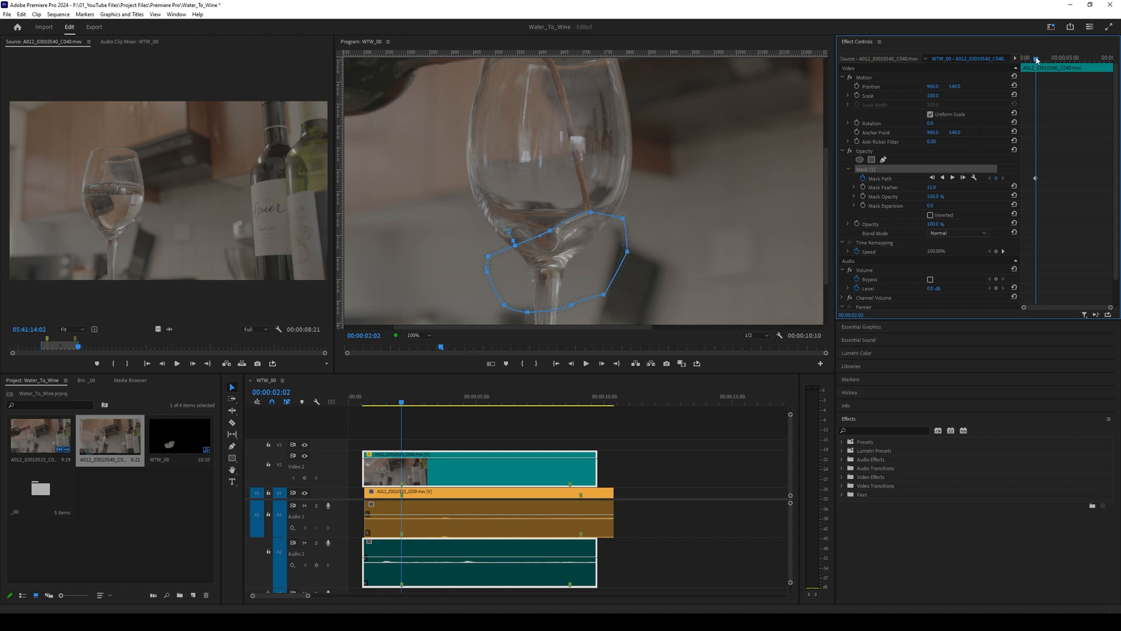
pyautogui.moveTo(1037, 59); pyautogui.dragTo(1038, 61)
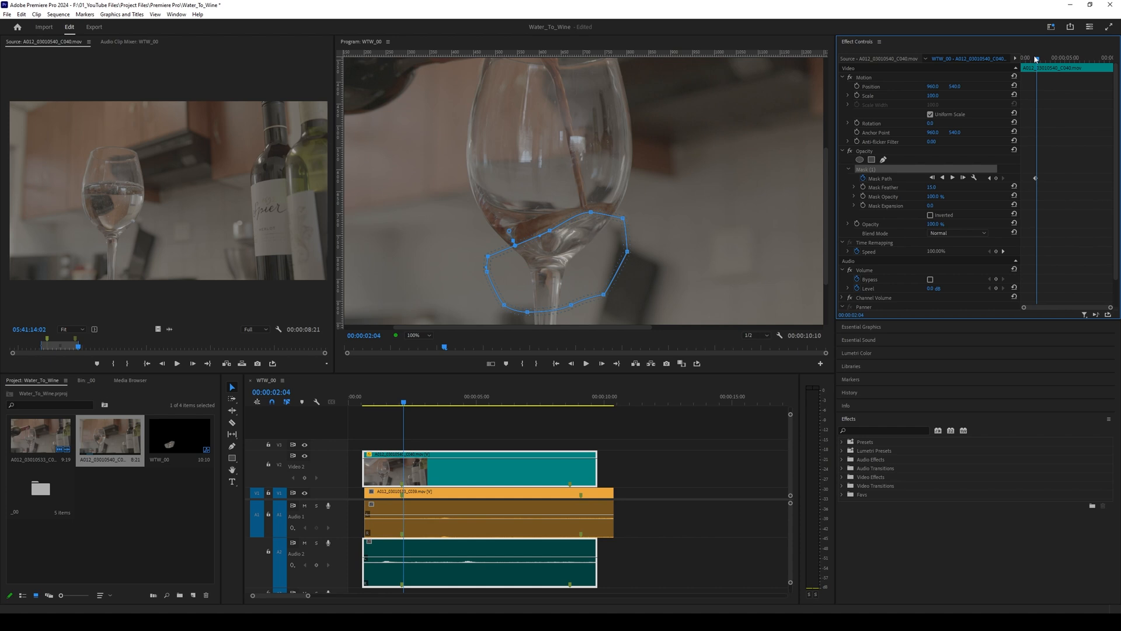
pyautogui.moveTo(488, 256); pyautogui.dragTo(475, 240)
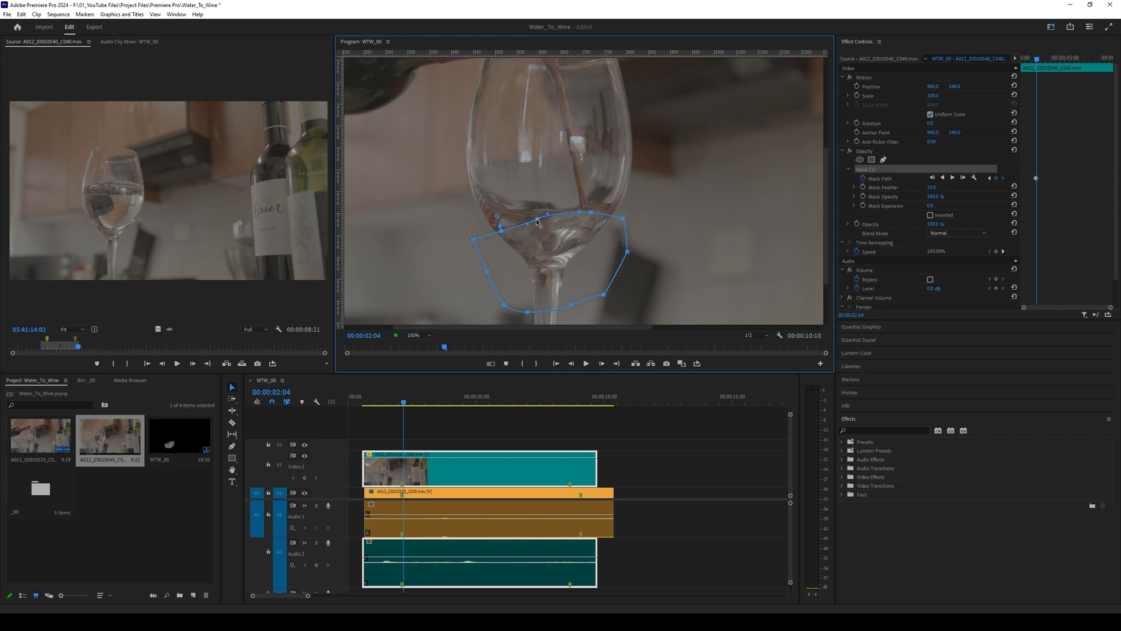
pyautogui.moveTo(592, 211); pyautogui.dragTo(623, 215)
# - Advance frame by frame, raising the mask's upper points to follow the liquid surface and glass sides through the lower bowl
pyautogui.click(602, 364)
pyautogui.click(603, 363)
pyautogui.click(602, 363)
pyautogui.moveTo(474, 232); pyautogui.dragTo(466, 217)
pyautogui.click(602, 363)
pyautogui.moveTo(623, 215); pyautogui.dragTo(633, 190)
pyautogui.click(603, 363)
pyautogui.click(602, 363)
pyautogui.moveTo(533, 214); pyautogui.dragTo(526, 202)
pyautogui.moveTo(599, 207); pyautogui.dragTo(597, 196)
pyautogui.click(614, 194)
pyautogui.click(602, 364)
pyautogui.moveTo(474, 210); pyautogui.dragTo(518, 178)
pyautogui.click(602, 363)
pyautogui.click(602, 363)
pyautogui.click(602, 363)
pyautogui.click(602, 363)
pyautogui.click(602, 364)
pyautogui.click(539, 187)
pyautogui.click(603, 363)
pyautogui.moveTo(622, 193); pyautogui.dragTo(634, 161)
pyautogui.moveTo(597, 196); pyautogui.dragTo(611, 161)
# - Continue keyframing the mask path through the pour, raising and widening its upper corners around the middle of the bowl
pyautogui.press('Right')
pyautogui.press('Right')
pyautogui.press('Right')
pyautogui.press('Right')
pyautogui.press('Right')
pyautogui.press('Right')
pyautogui.press('Right')
pyautogui.press('Right')
pyautogui.press('Right')
pyautogui.press('Right')
pyautogui.press('Right')
pyautogui.press('Right')
pyautogui.press('Right')
pyautogui.press('Right')
pyautogui.press('Right')
pyautogui.press('Right')
pyautogui.press('Right')
pyautogui.press('Right')
pyautogui.press('Right')
pyautogui.press('Right')
pyautogui.press('Right')
pyautogui.click(602, 364)
pyautogui.moveTo(463, 178); pyautogui.dragTo(449, 168)
pyautogui.click(602, 363)
pyautogui.click(602, 363)
pyautogui.moveTo(577, 173); pyautogui.dragTo(589, 160)
pyautogui.click(603, 363)
pyautogui.moveTo(515, 171); pyautogui.dragTo(461, 149)
pyautogui.click(602, 363)
pyautogui.click(602, 364)
pyautogui.click(603, 363)
pyautogui.moveTo(634, 148); pyautogui.dragTo(657, 152)
pyautogui.click(602, 363)
pyautogui.moveTo(564, 157); pyautogui.dragTo(517, 119)
pyautogui.click(602, 363)
pyautogui.click(602, 363)
pyautogui.moveTo(621, 143); pyautogui.dragTo(622, 118)
pyautogui.click(602, 363)
pyautogui.click(602, 364)
# - Advance in five-frame jumps and adjust the mask's upper-edge points to keep the rising liquid covered
pyautogui.hotkey('shift', 'Right')
pyautogui.hotkey('shift', 'Right')
pyautogui.hotkey('shift', 'Right')
pyautogui.hotkey('shift', 'Right')
pyautogui.moveTo(517, 118); pyautogui.dragTo(469, 121)
pyautogui.hotkey('shift', 'Right')
pyautogui.hotkey('shift', 'Right')
pyautogui.hotkey('shift', 'Right')
pyautogui.hotkey('shift', 'Right')
pyautogui.moveTo(555, 125); pyautogui.dragTo(540, 114)
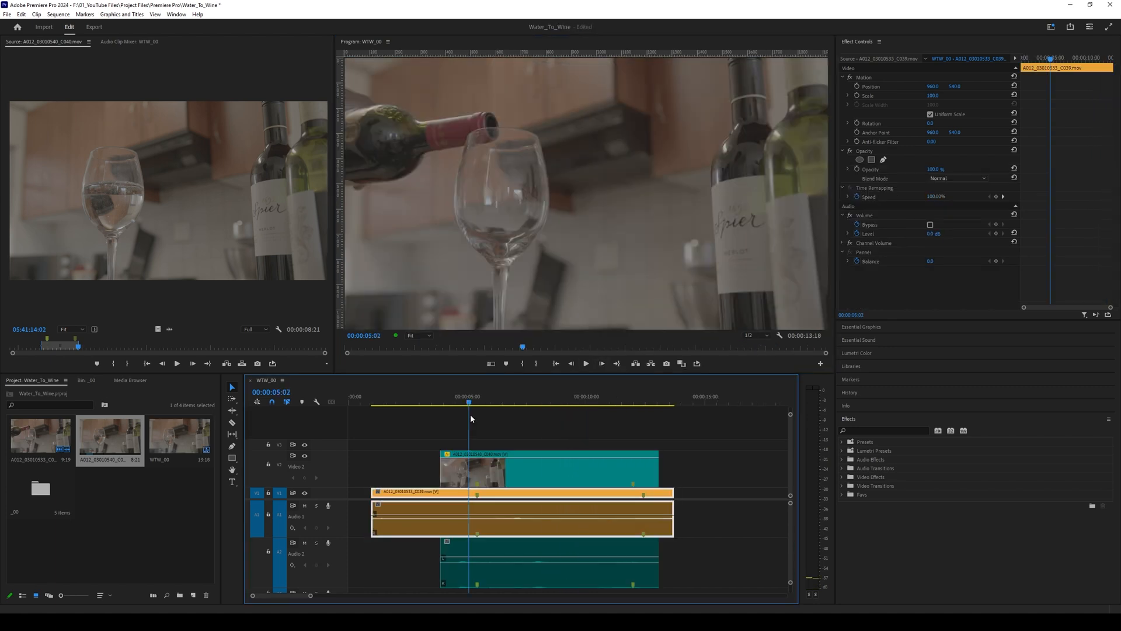
# - Split the water and wine clips at 00:00:05:02 and extend the ends of both clips to the same later point
pyautogui.hotkey('ctrl', 'shift', 'k')
pyautogui.moveTo(491, 397); pyautogui.dragTo(657, 420)
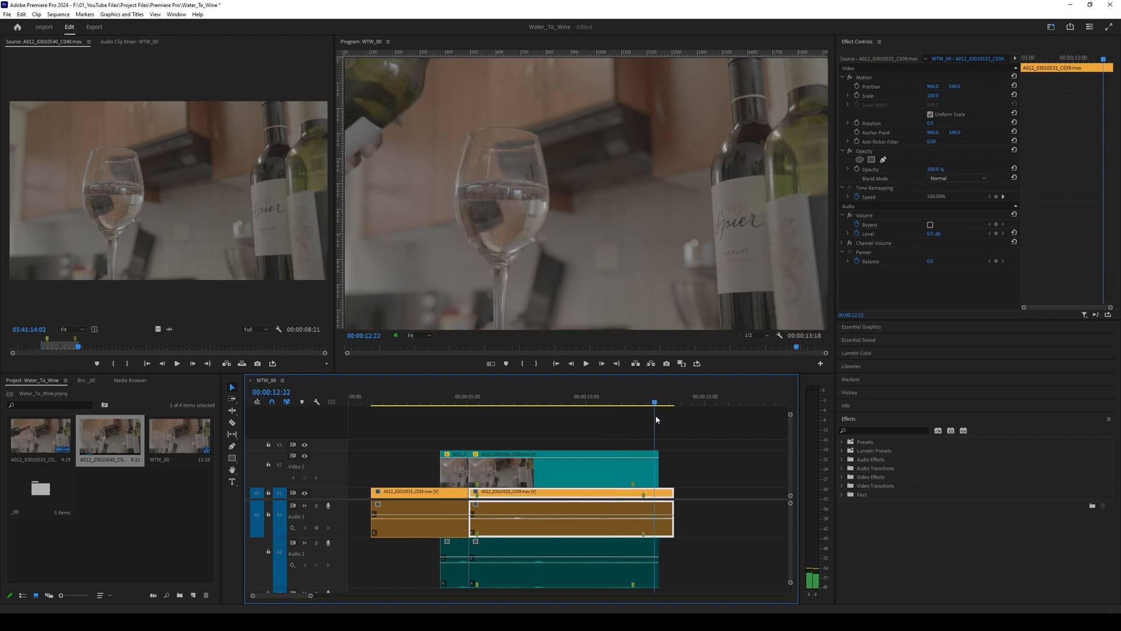
pyautogui.moveTo(676, 490); pyautogui.dragTo(728, 489)
pyautogui.moveTo(655, 406)
pyautogui.mouseDown()
pyautogui.moveTo(669, 404)
pyautogui.moveTo(652, 404)
pyautogui.mouseUp()
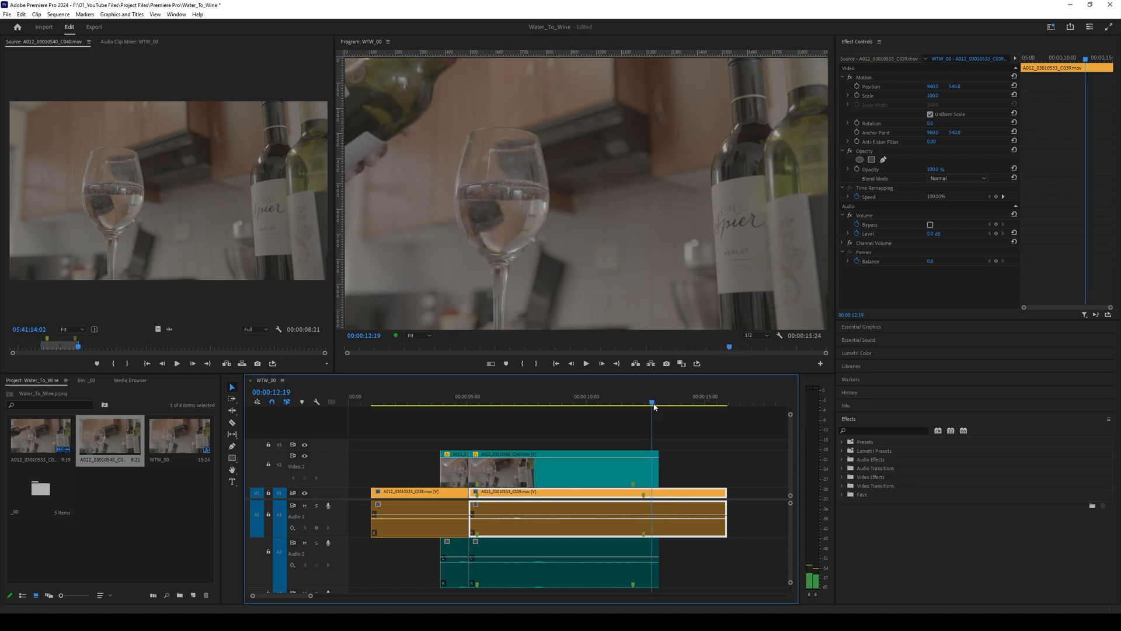
pyautogui.moveTo(658, 467); pyautogui.dragTo(729, 468)
# - Split the clips again at 00:00:13:15 and nest the middle water and wine section as "Masked Clips"
pyautogui.click(662, 402)
pyautogui.moveTo(664, 407); pyautogui.dragTo(588, 565)
pyautogui.rightClick(587, 470)
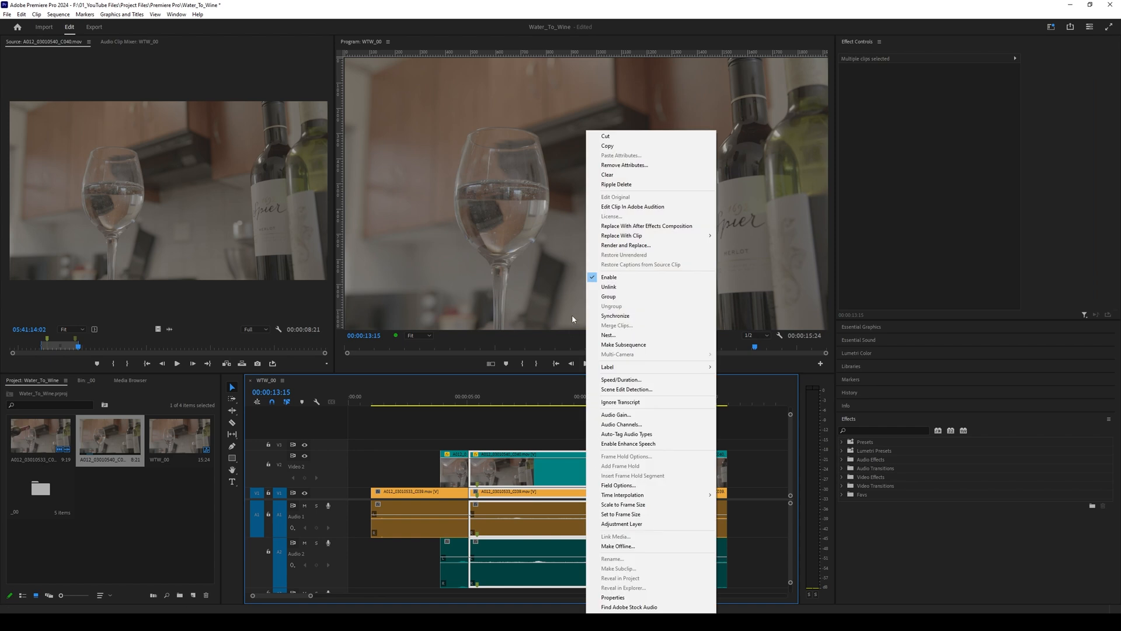
pyautogui.click(626, 340)
pyautogui.write('Masked Clips')
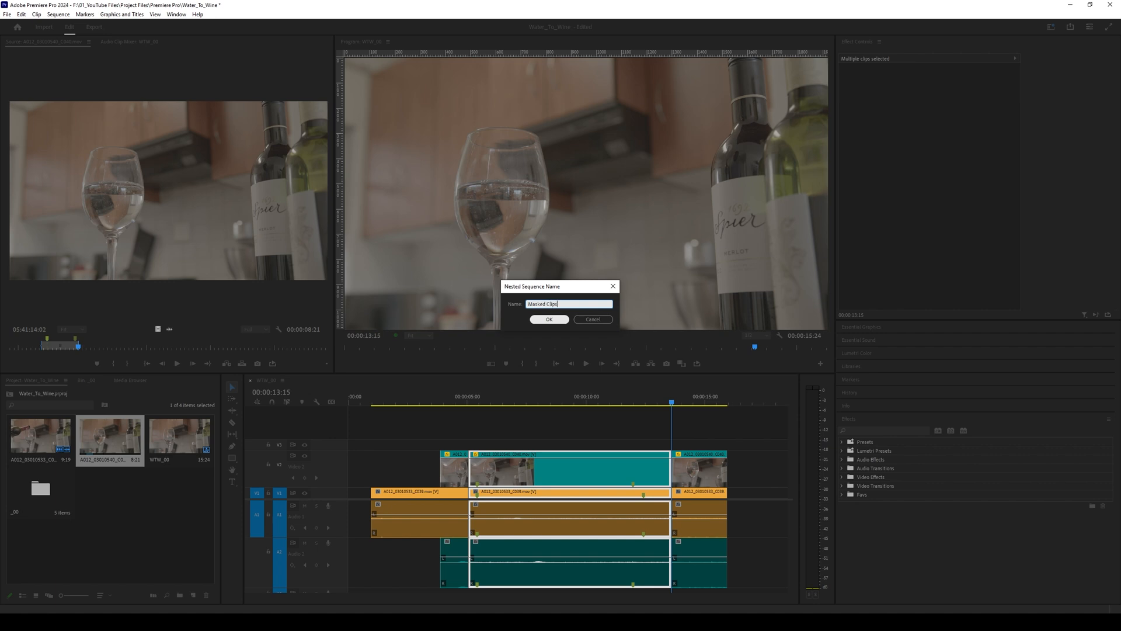
pyautogui.click(550, 320)
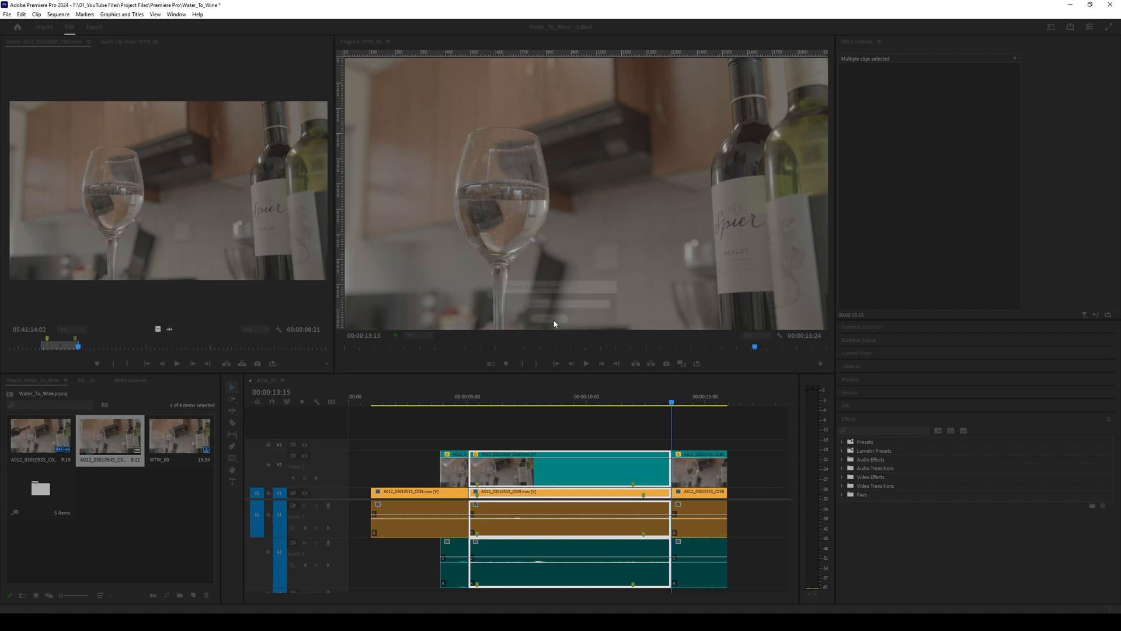
# - Delete the leftover water clip before Masked Clips and the wine clip after it, and remove the mask from the trailing water clip
pyautogui.click(455, 470)
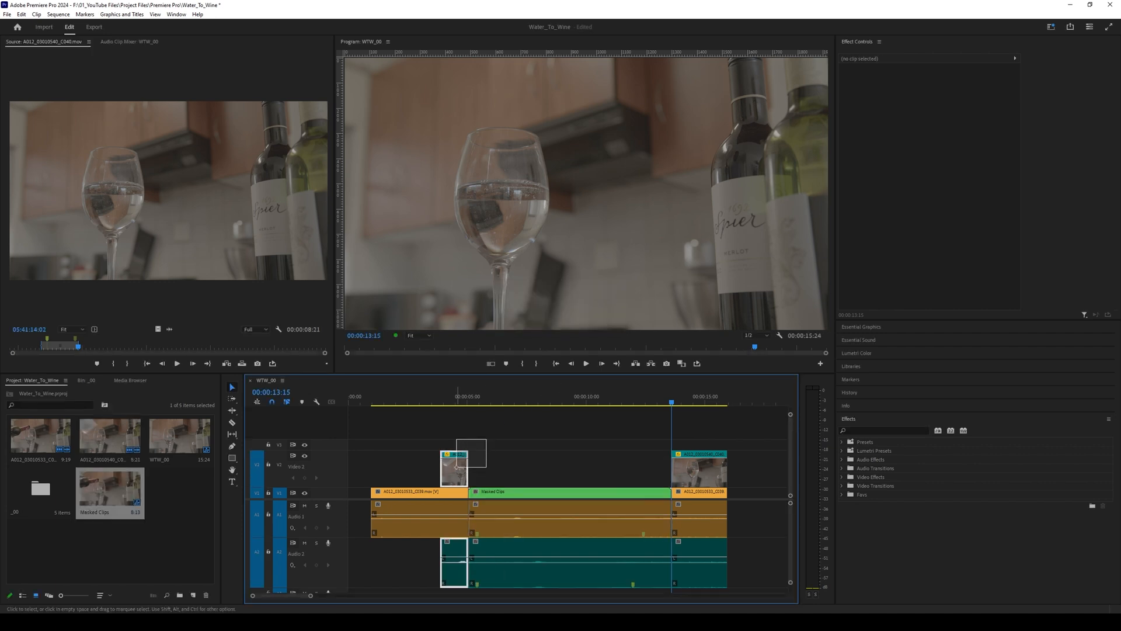
pyautogui.click(442, 402)
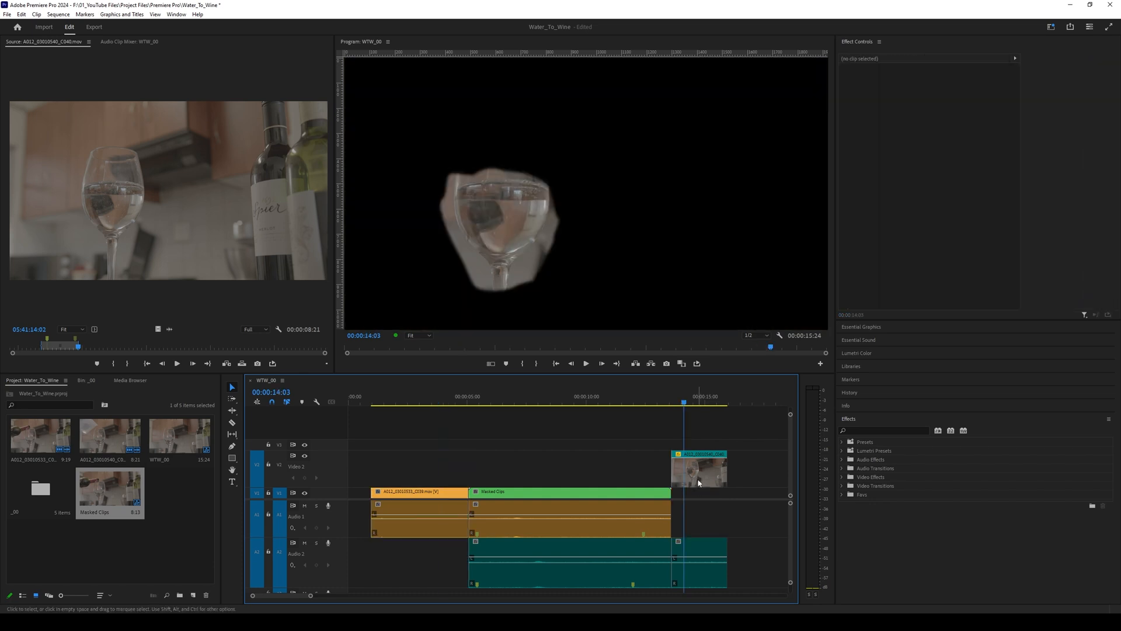
pyautogui.click(699, 480)
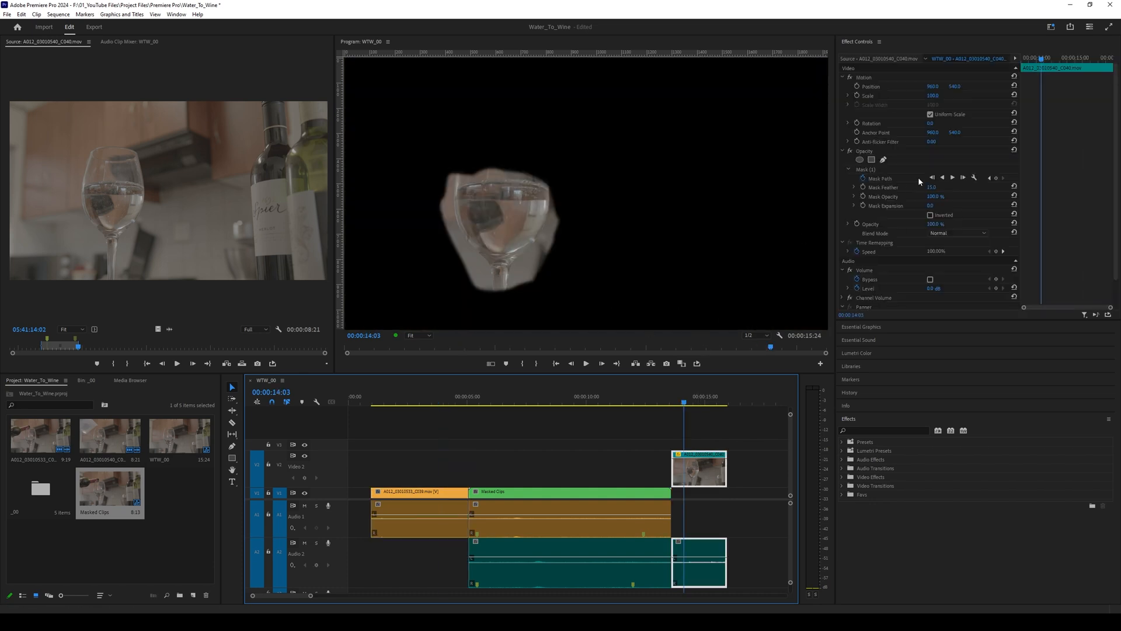
pyautogui.click(875, 169)
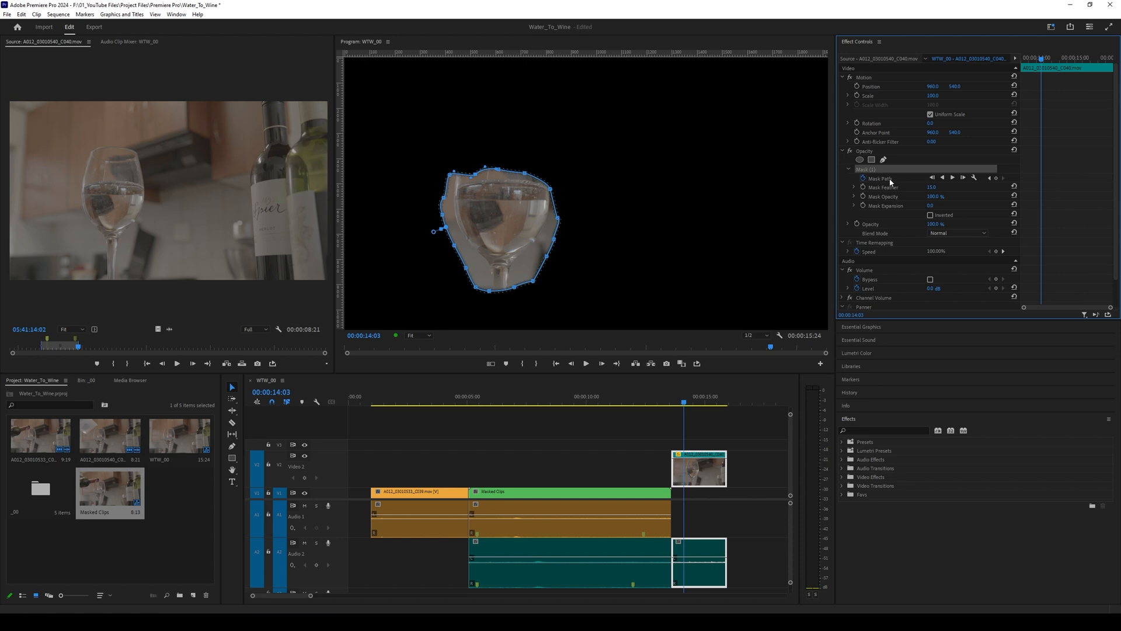
pyautogui.press('Delete')
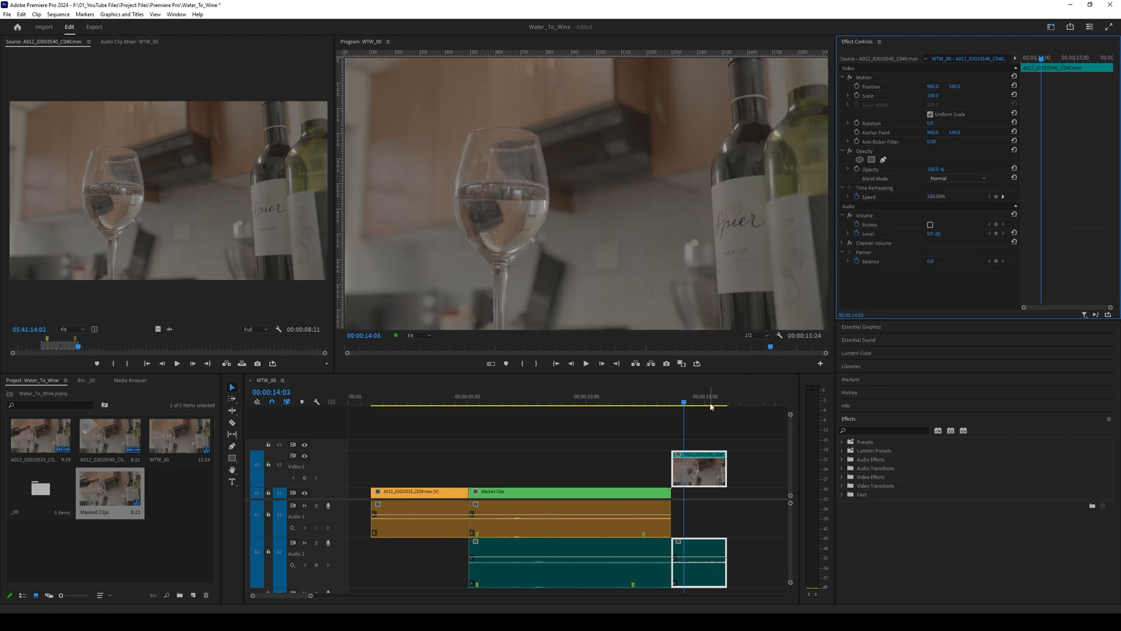
# - Extend the end of the trailing water clip and place it on V1 directly after Masked Clips
pyautogui.scroll(-3, 660, 430)
pyautogui.moveTo(573, 469); pyautogui.dragTo(764, 469)
pyautogui.scroll(-3, 541, 453)
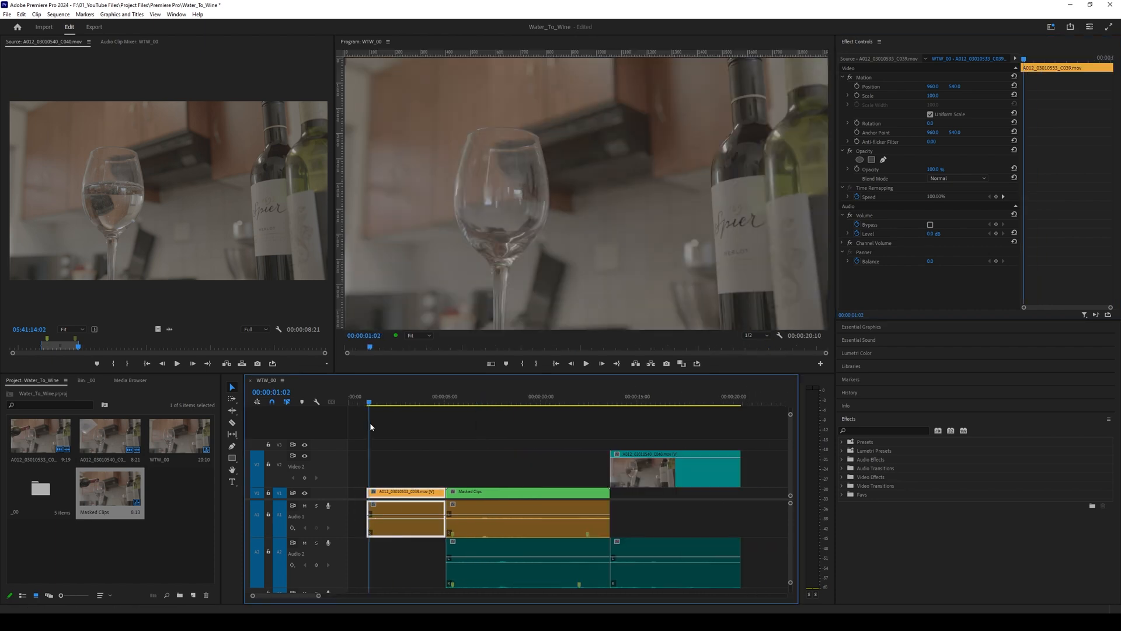
pyautogui.scroll(-2, 448, 469)
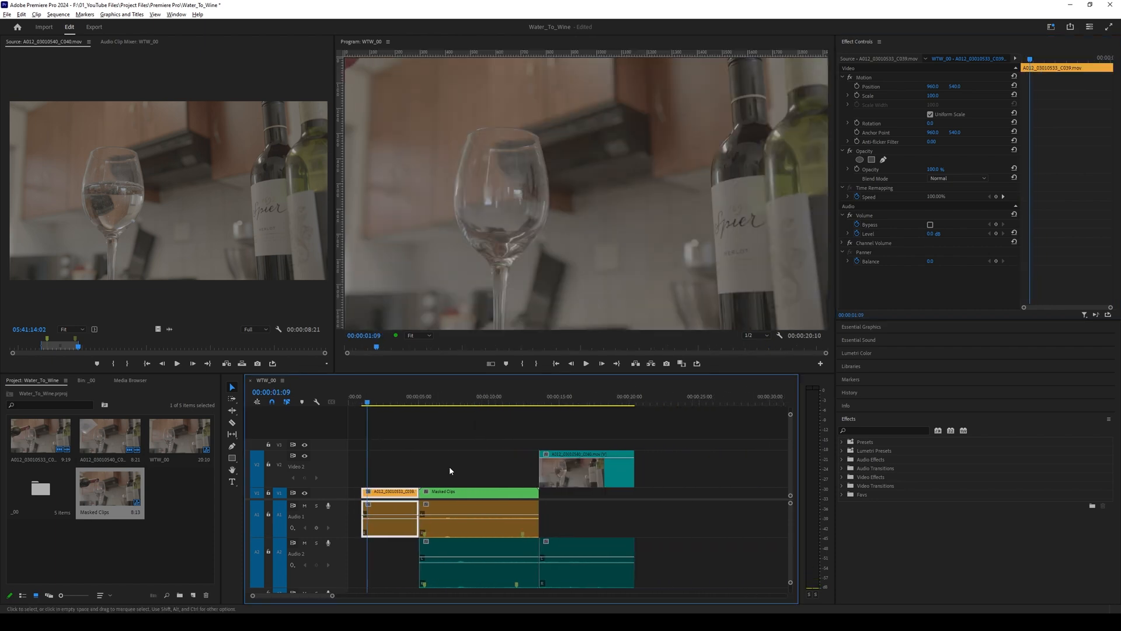
pyautogui.scroll(1, 403, 487)
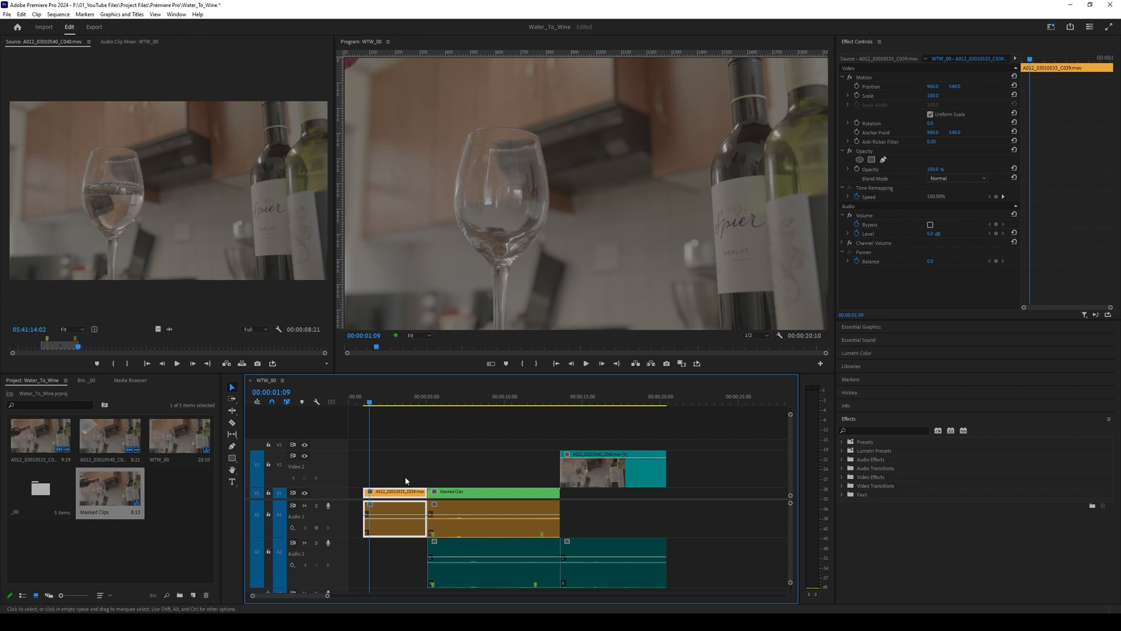
pyautogui.moveTo(614, 486); pyautogui.dragTo(615, 496)
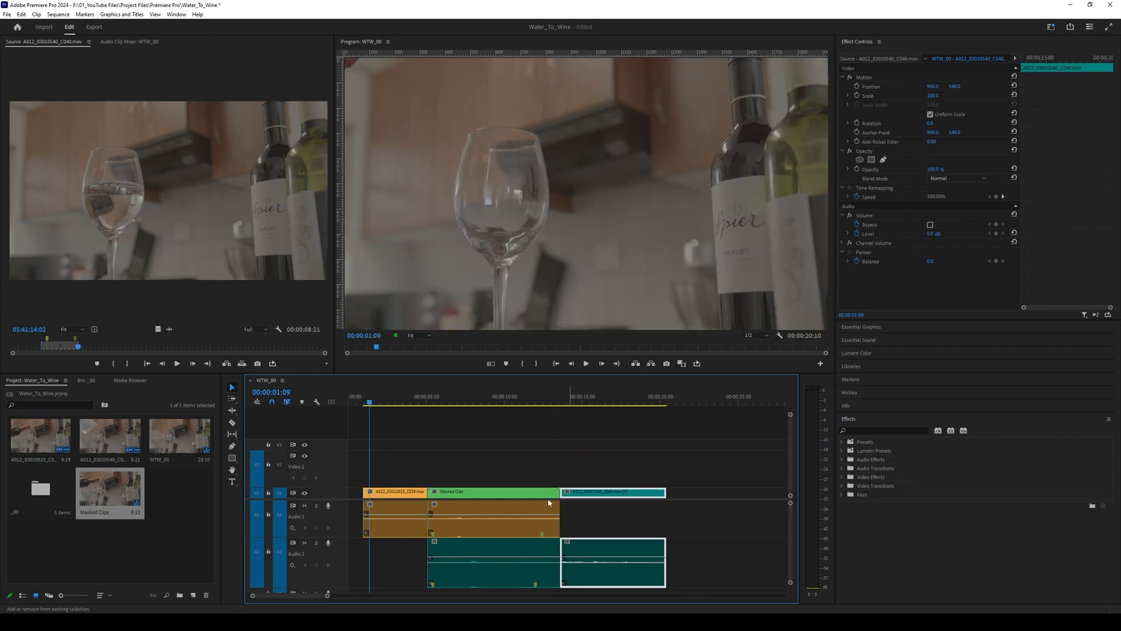
# - Mark a 00:00:02:24 bottle-handling section of the wine source footage and place it on V1 before the first clip
pyautogui.scroll(-1, 340, 492)
pyautogui.doubleClick(340, 492)
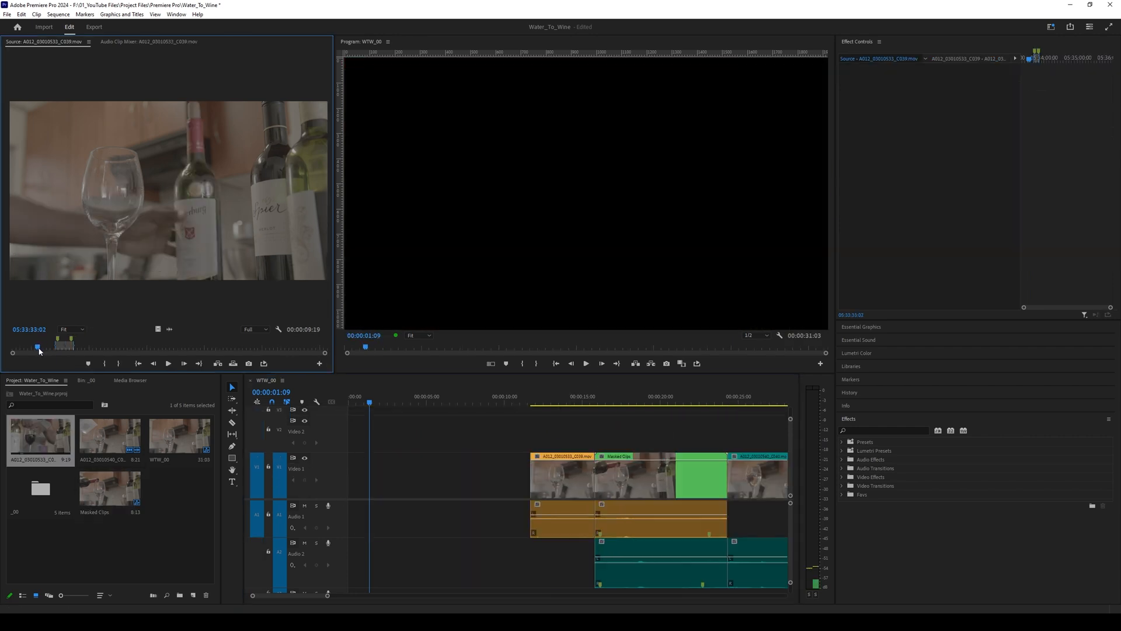
pyautogui.moveTo(39, 350); pyautogui.dragTo(43, 349)
pyautogui.press('i')
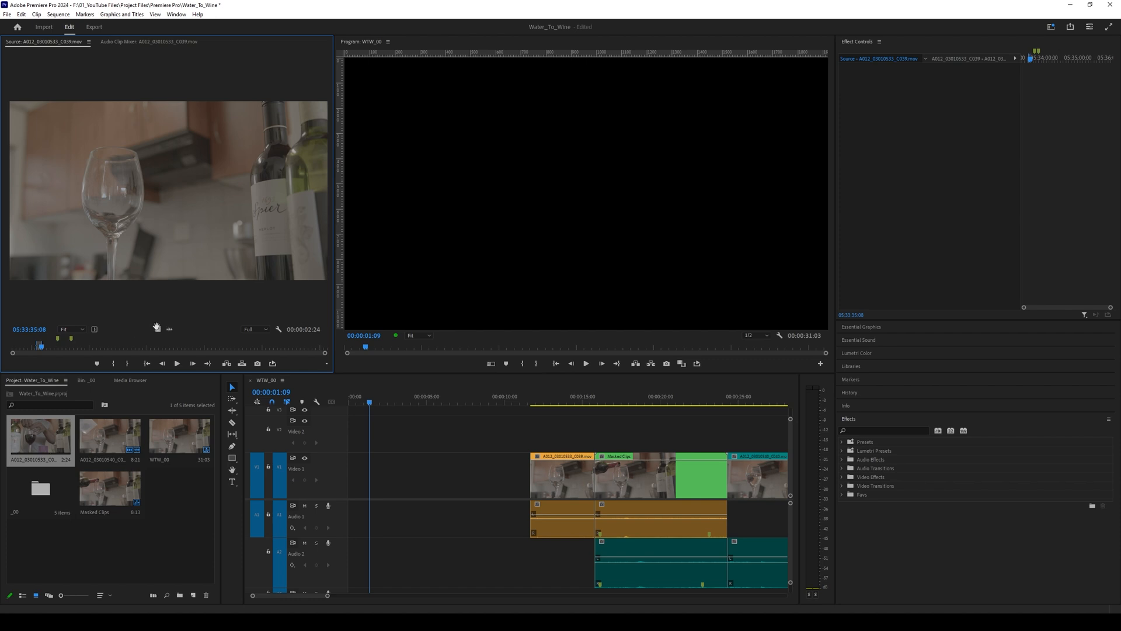
pyautogui.moveTo(157, 246); pyautogui.dragTo(501, 406)
# - Play the assembled sequence from the opening clips into the masked pour
pyautogui.press('space')
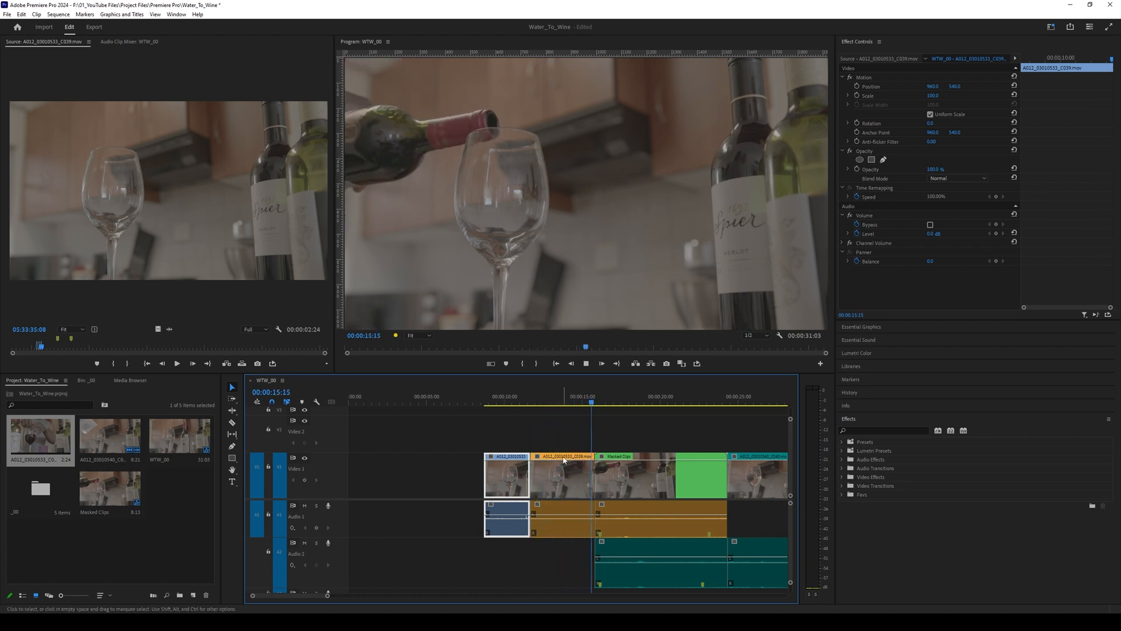
pyautogui.press('-')
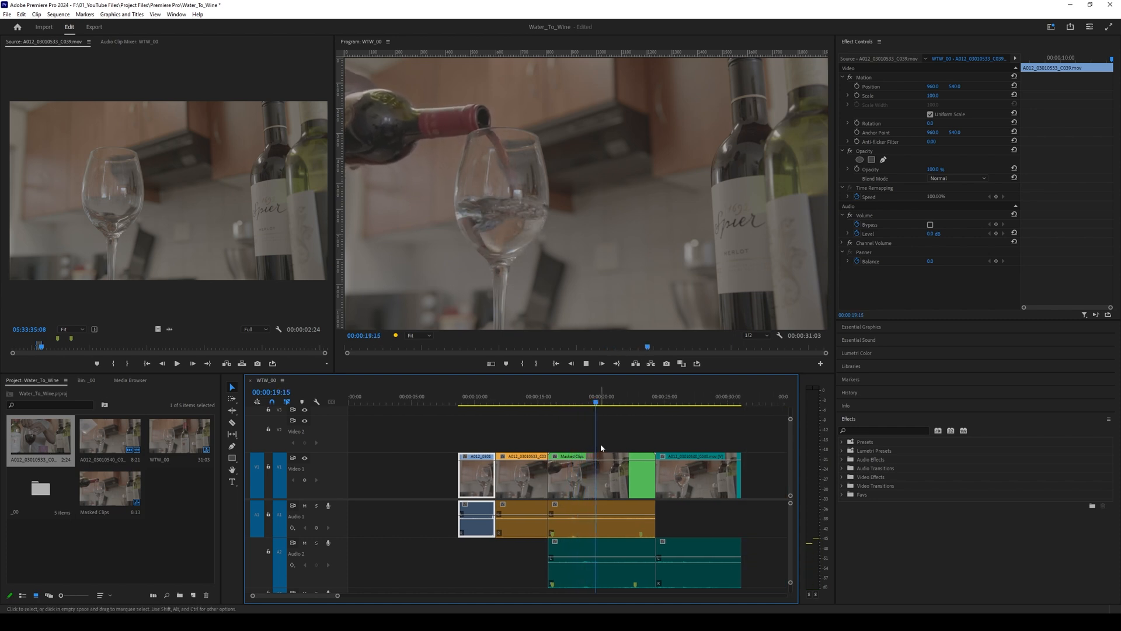
pyautogui.press('space')
# - Select all the V1 clips and apply the default transition to them
pyautogui.moveTo(453, 426); pyautogui.dragTo(719, 486)
pyautogui.hotkey('ctrl', 'd')
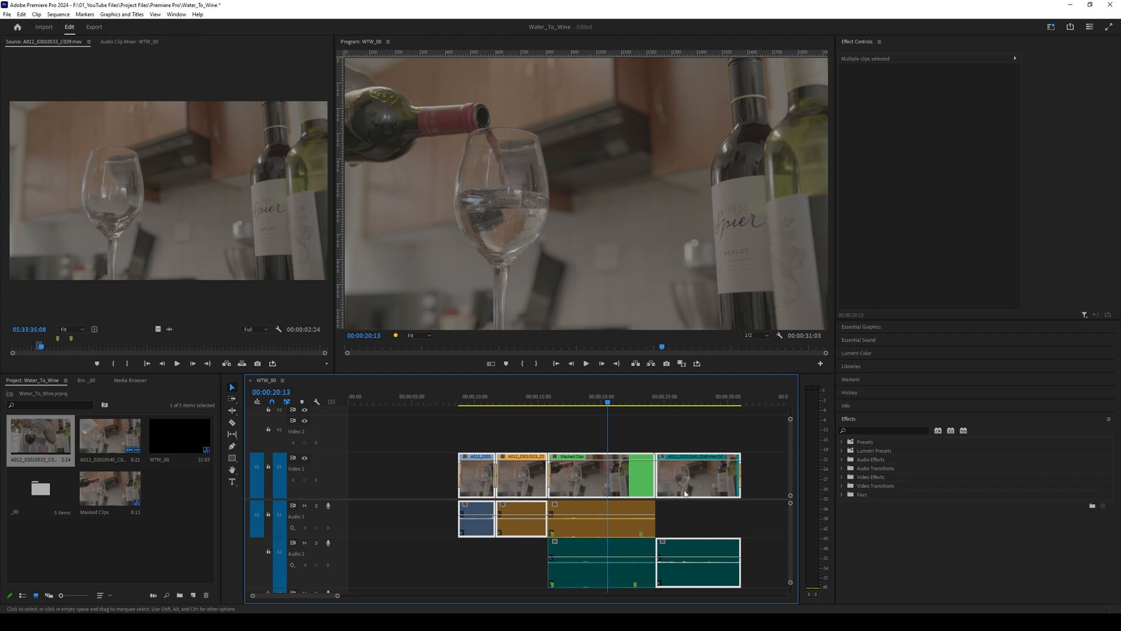
pyautogui.scroll(3, 678, 484)
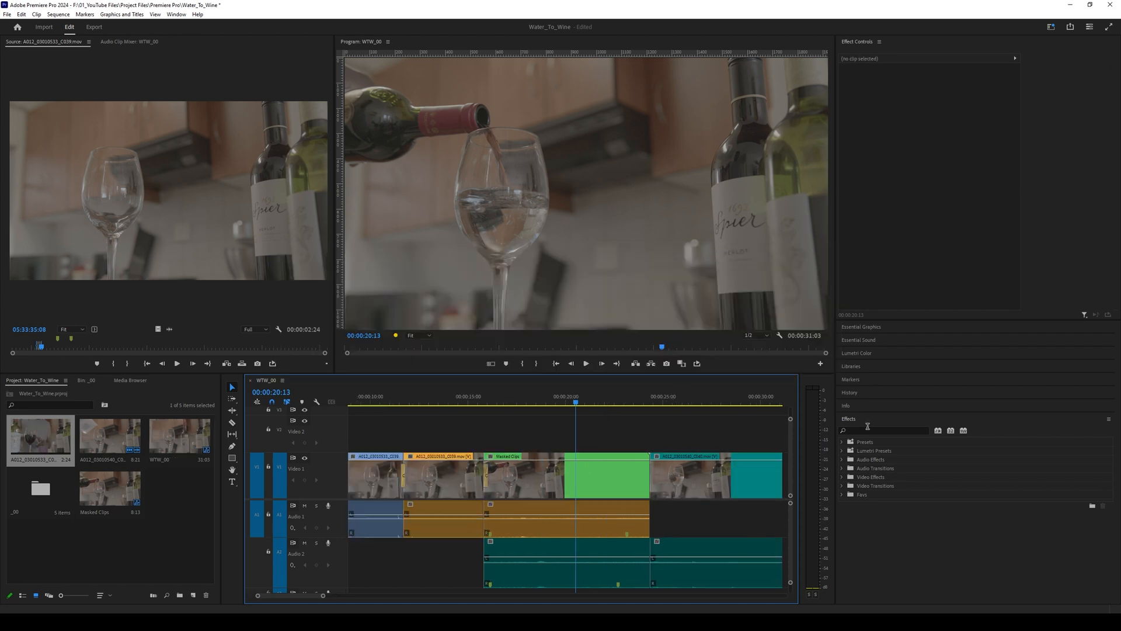
# - Find the Cross Dissolve video transition with "cross diss" and add it between Masked Clips and the final water clip
pyautogui.click(869, 430)
pyautogui.write('cr')
pyautogui.write('oss')
pyautogui.write(' diss')
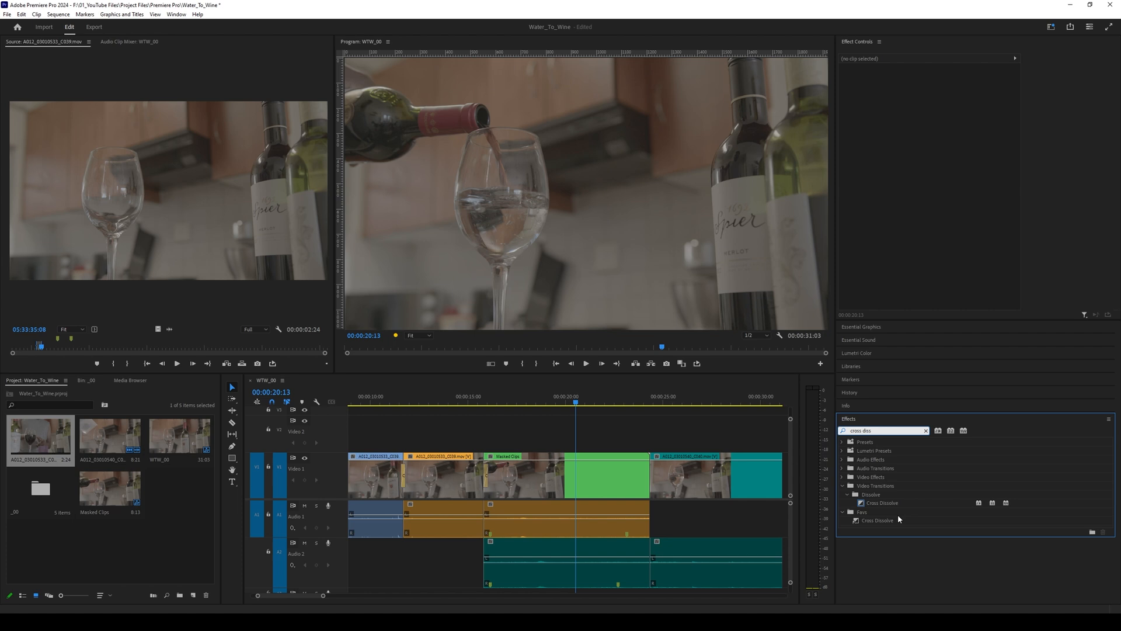
pyautogui.moveTo(895, 505); pyautogui.dragTo(647, 476)
pyautogui.click(648, 476)
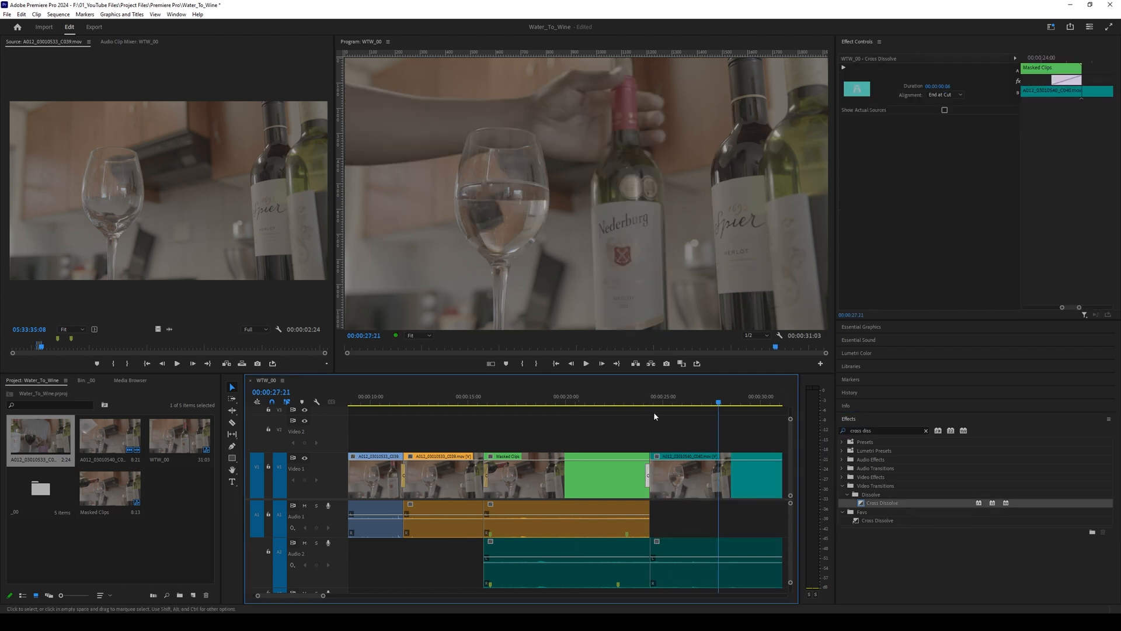
pyautogui.click(651, 412)
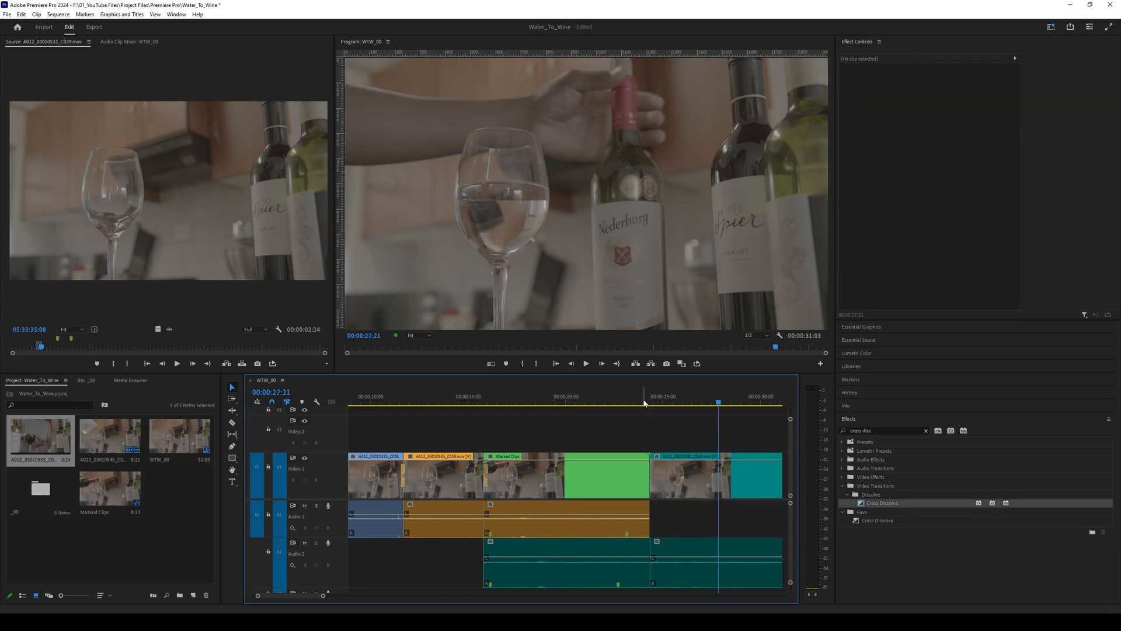
# - Play back the cut between Masked Clips and the final water clip twice to check the dissolve
pyautogui.click(640, 403)
pyautogui.press('space')
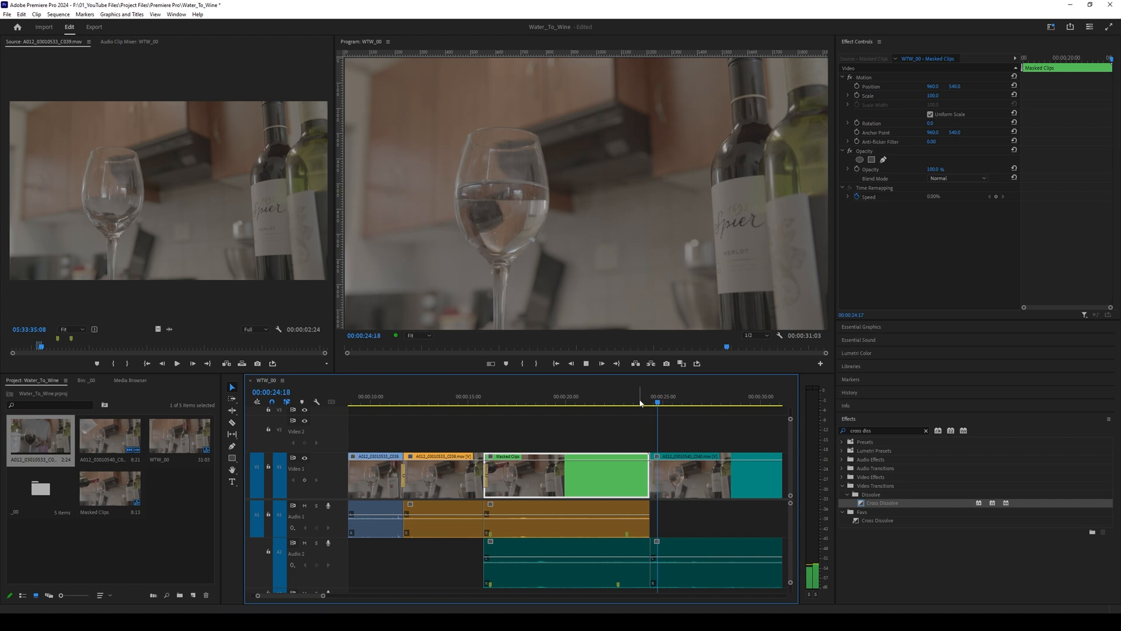
pyautogui.press('space')
pyautogui.click(633, 402)
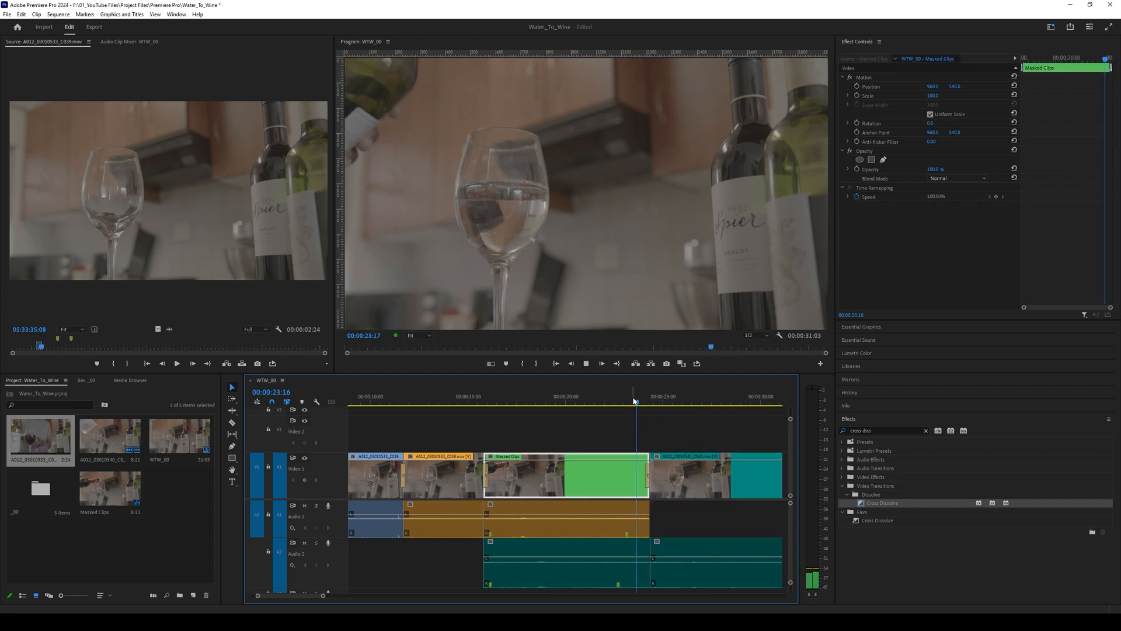
pyautogui.press('space')
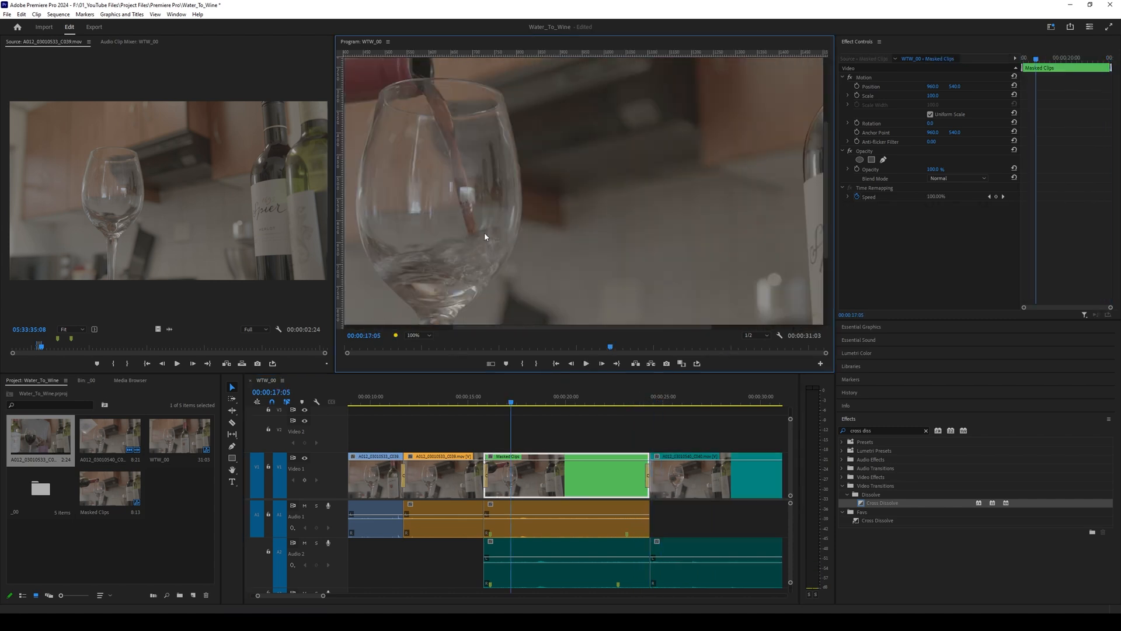
# - Scrub through the start of the Masked Clips pour to inspect where the stream enters the glass
pyautogui.moveTo(500, 403); pyautogui.dragTo(495, 407)
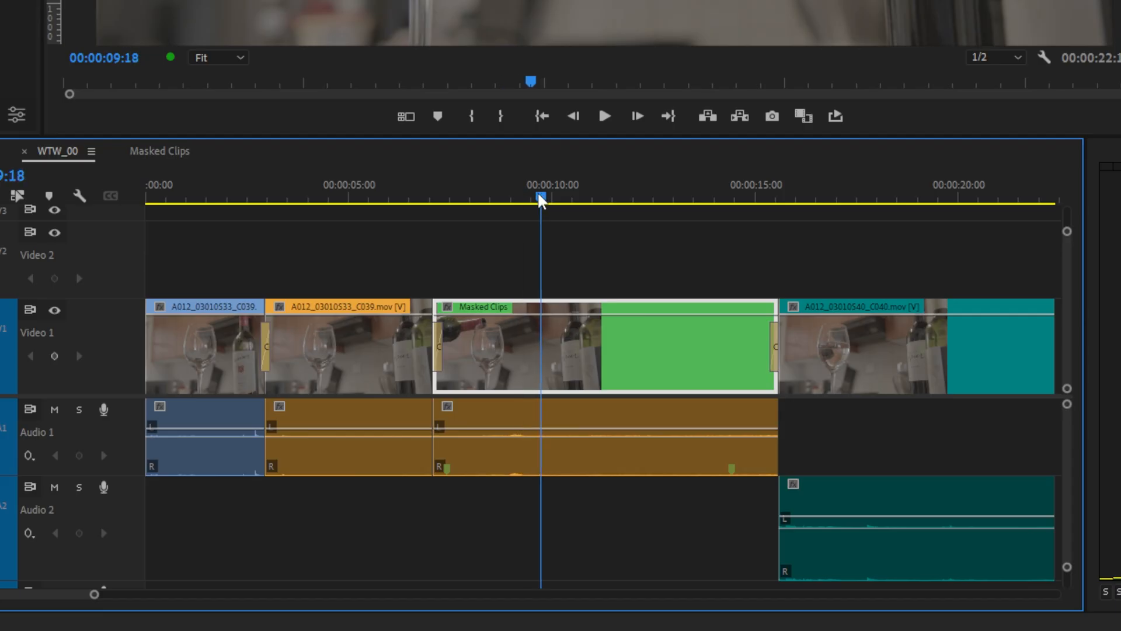
pyautogui.moveTo(553, 399); pyautogui.dragTo(543, 403)
pyautogui.doubleClick(538, 350)
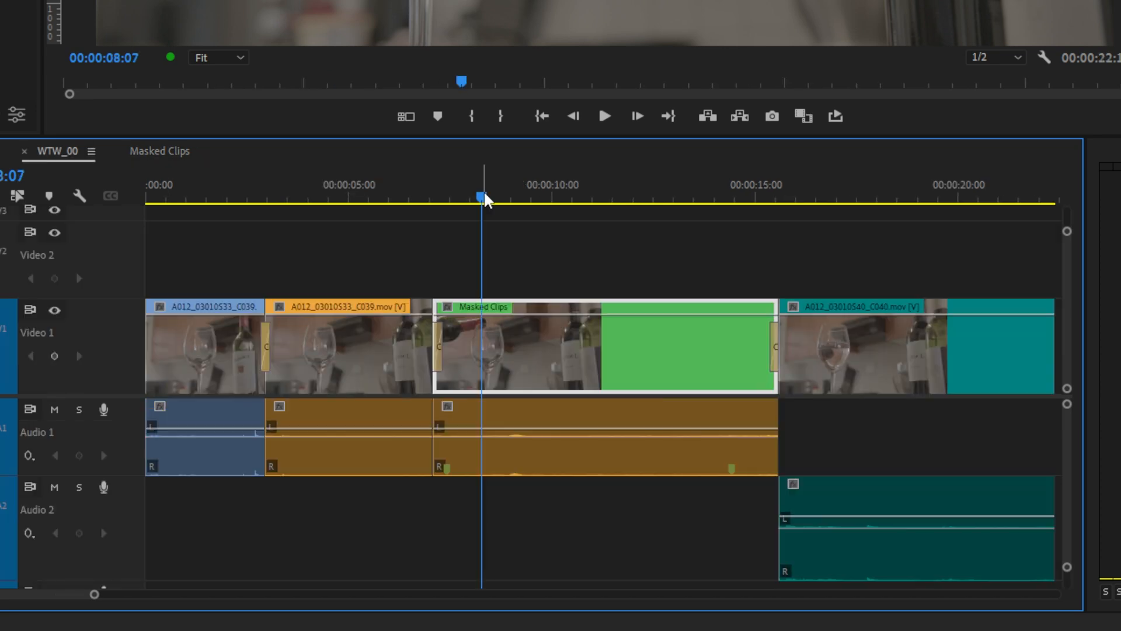
pyautogui.press('Up')
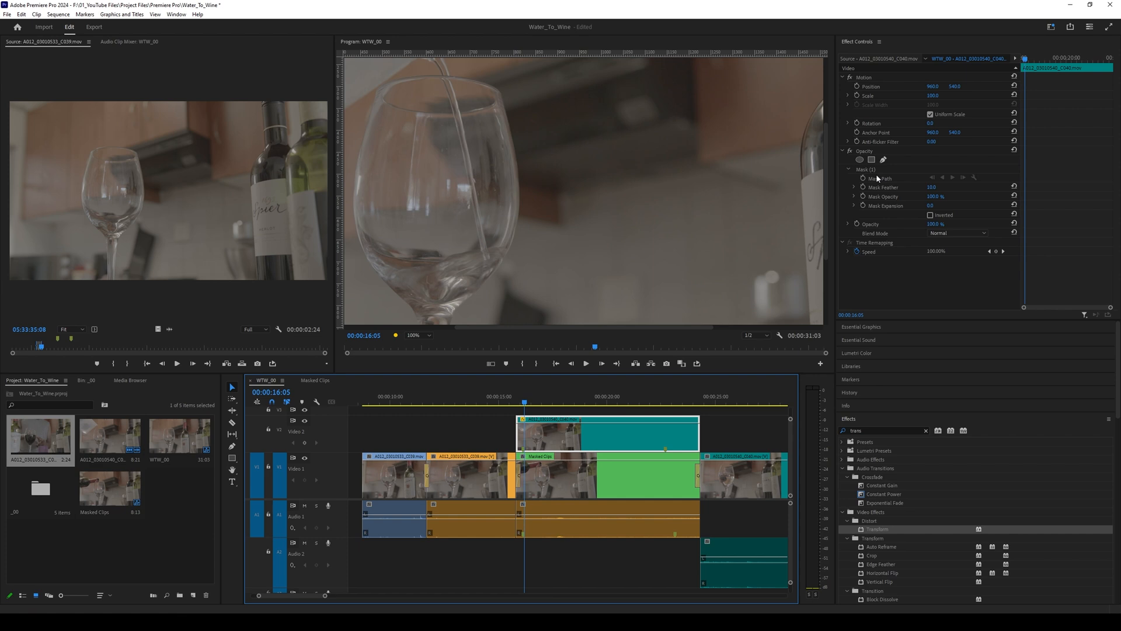
# - Delete the V2 water clip's opacity mask and draw a small freehand mask around the stream's lower end at 00:00:16:05
pyautogui.click(874, 170)
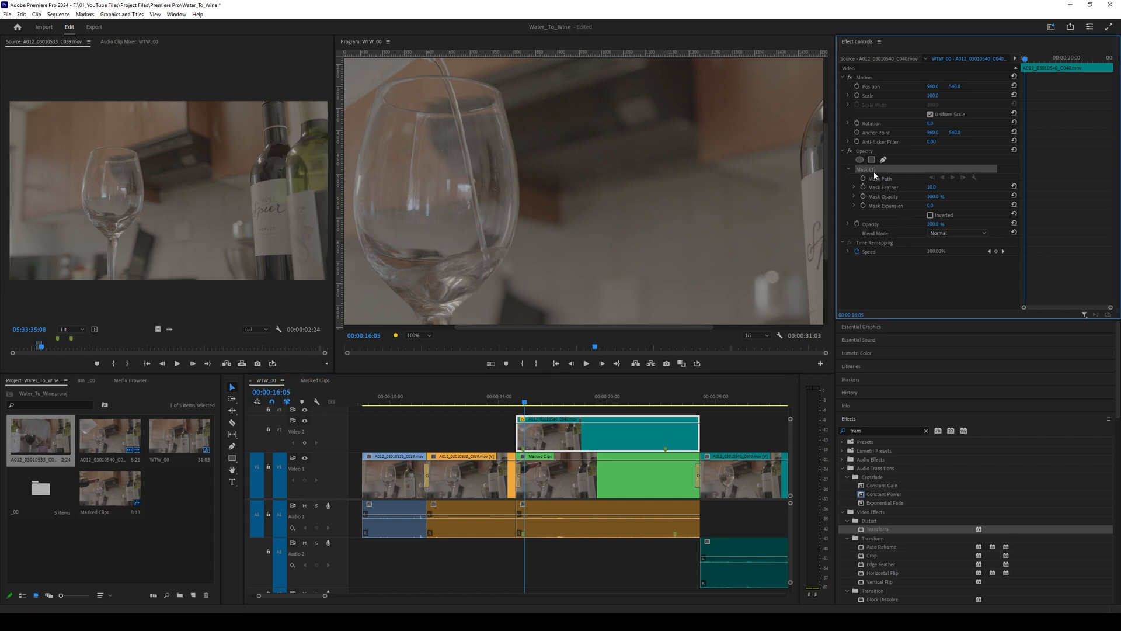
pyautogui.press('Delete')
pyautogui.click(884, 160)
pyautogui.click(479, 252)
pyautogui.click(490, 263)
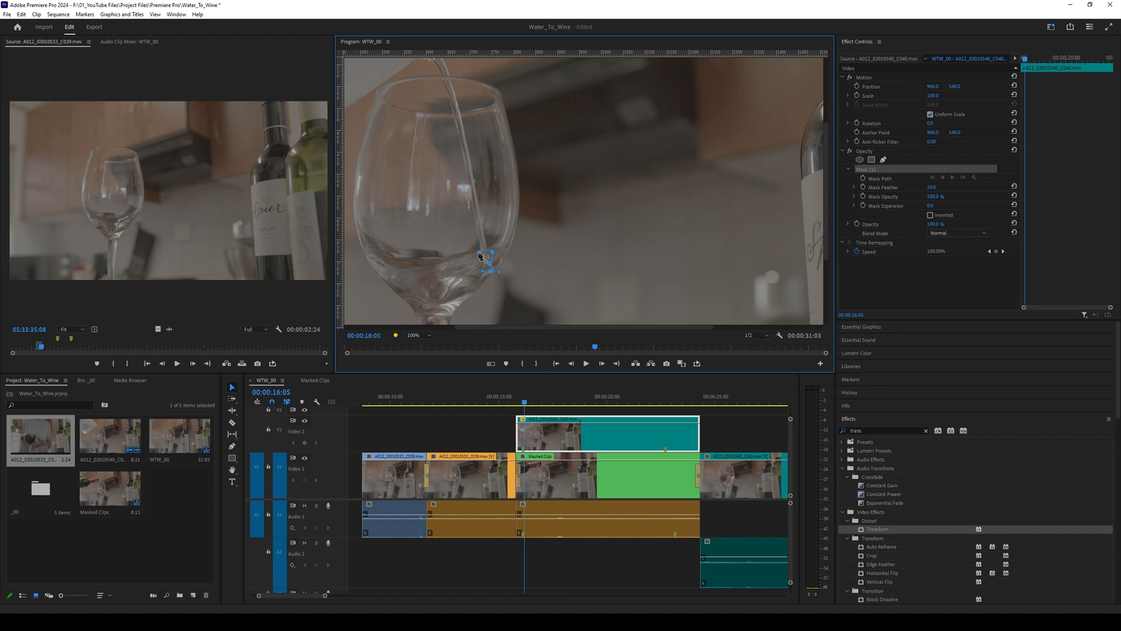
pyautogui.click(480, 255)
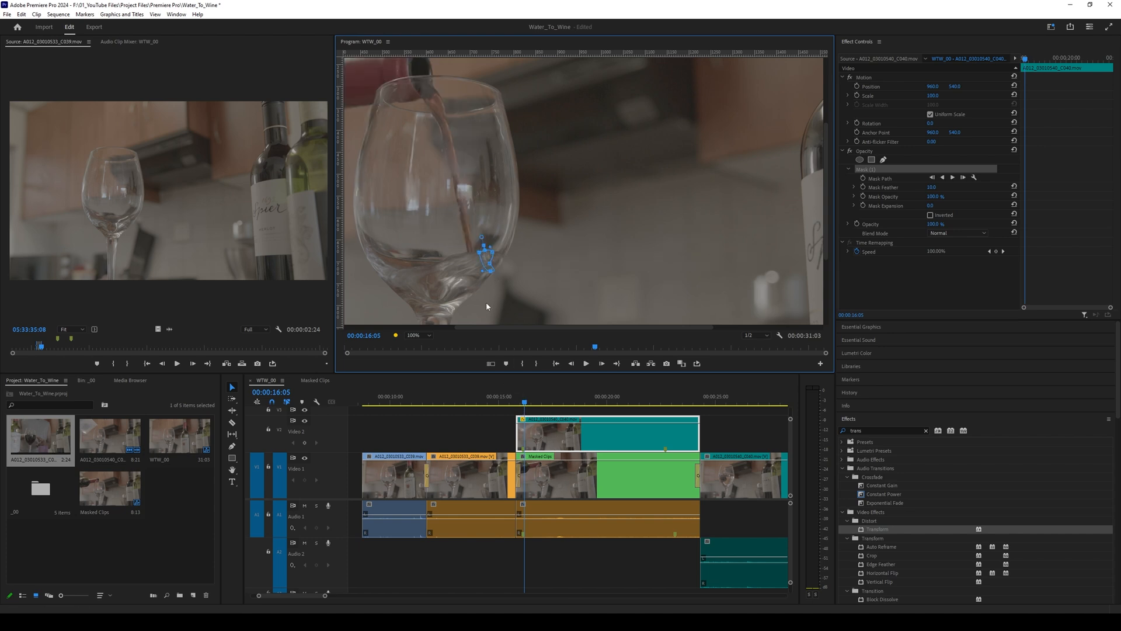
# - Refine the small mask's points and position around the lower end of the wine stream
pyautogui.moveTo(520, 324); pyautogui.dragTo(492, 327)
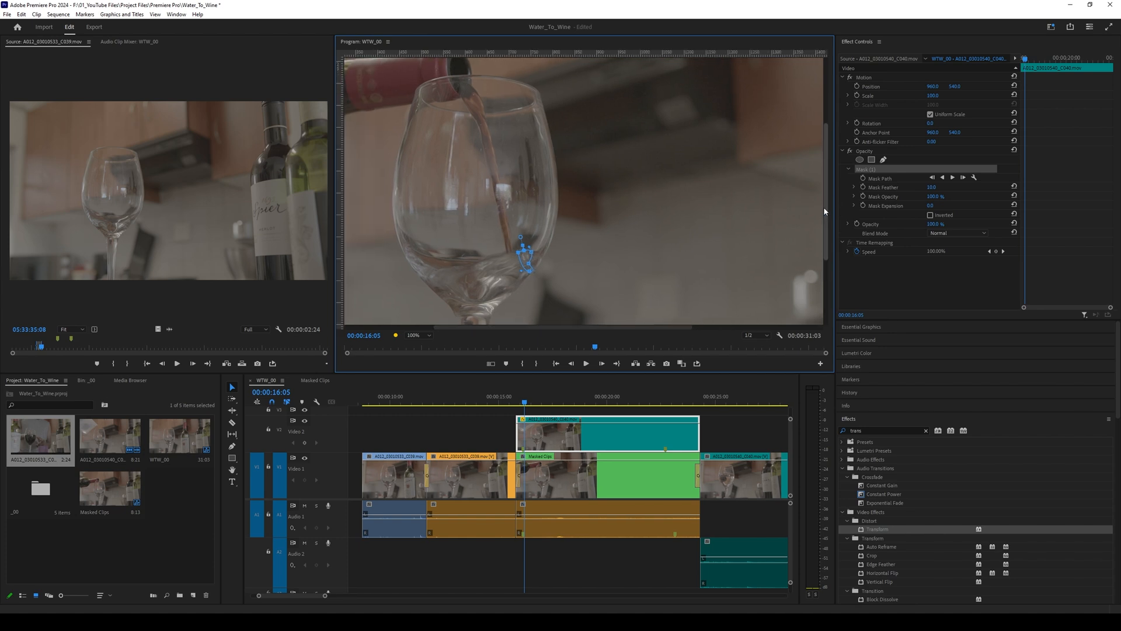
pyautogui.moveTo(824, 207); pyautogui.dragTo(823, 220)
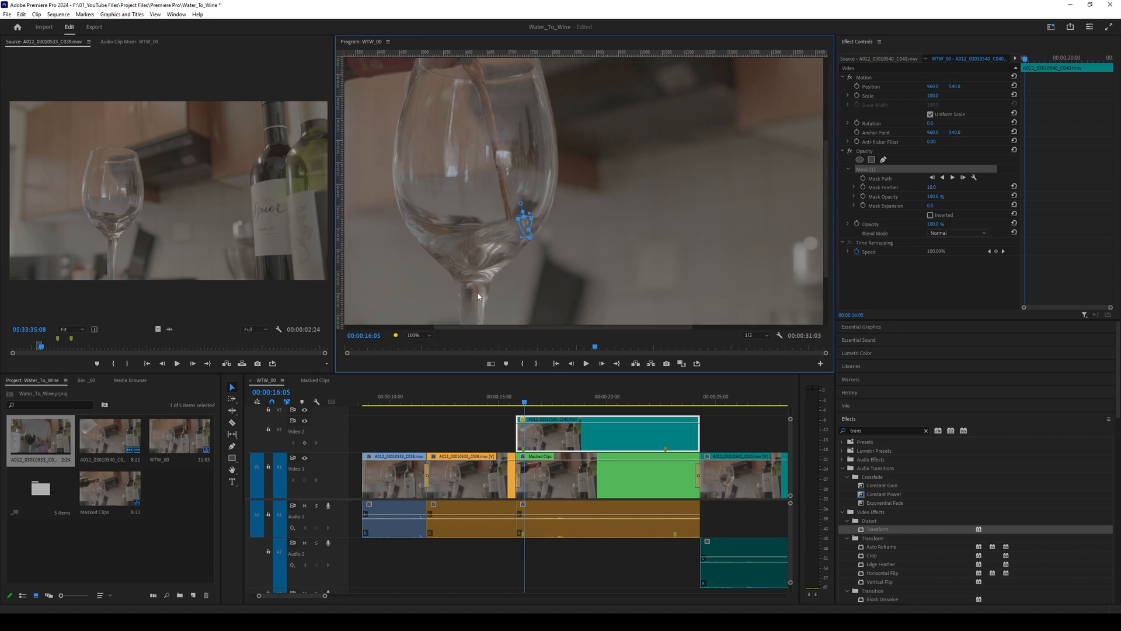
pyautogui.click(524, 401)
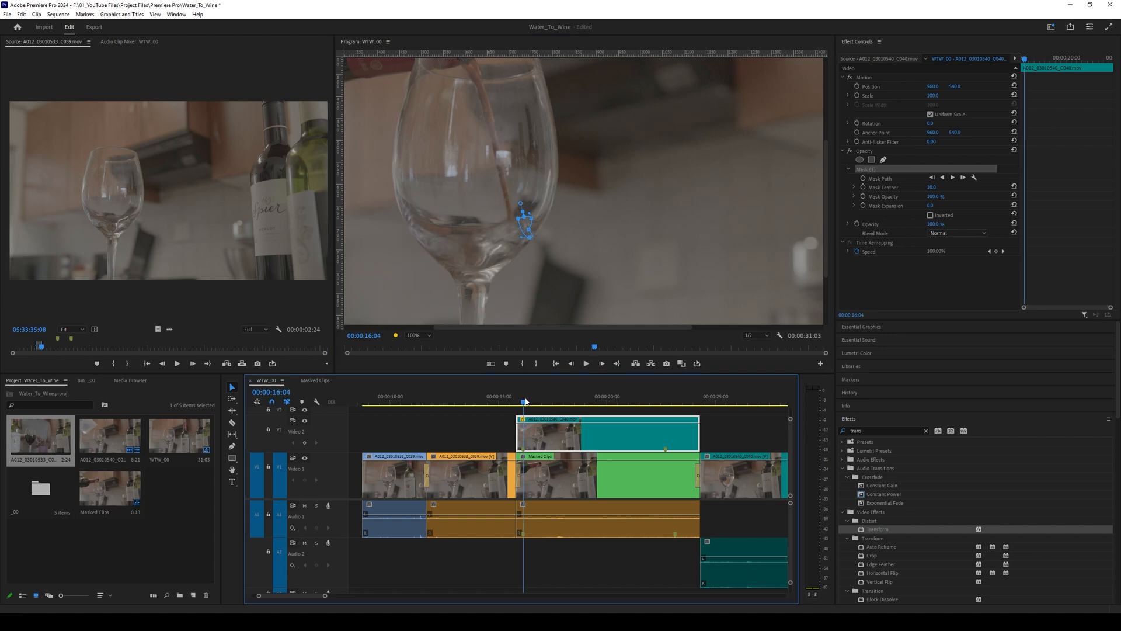
pyautogui.click(525, 218)
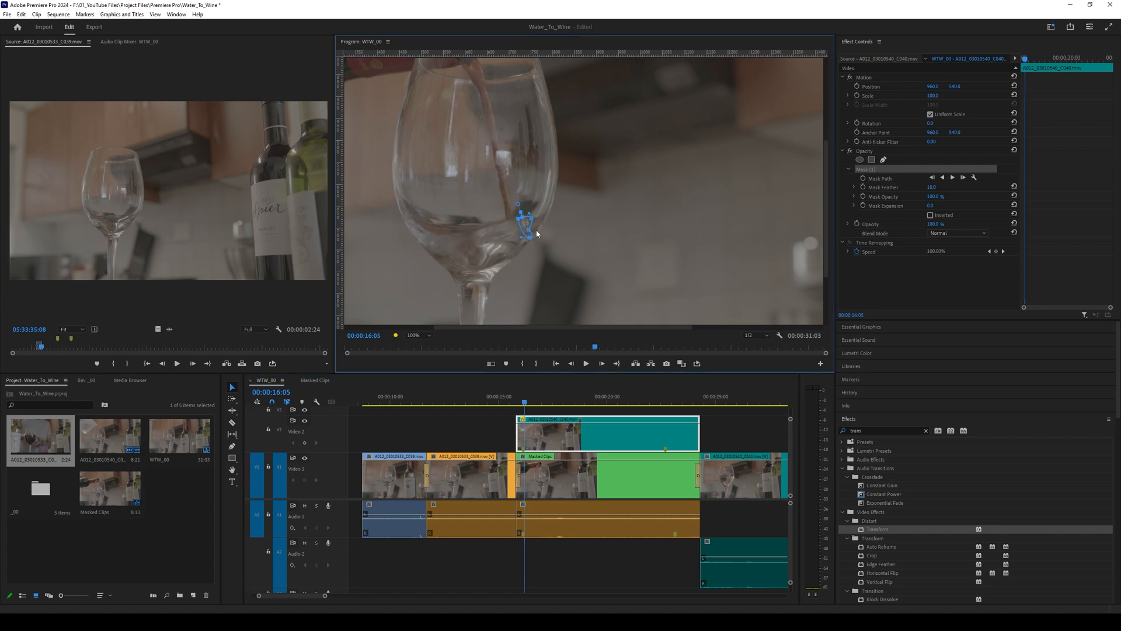
pyautogui.click(416, 335)
pyautogui.click(417, 397)
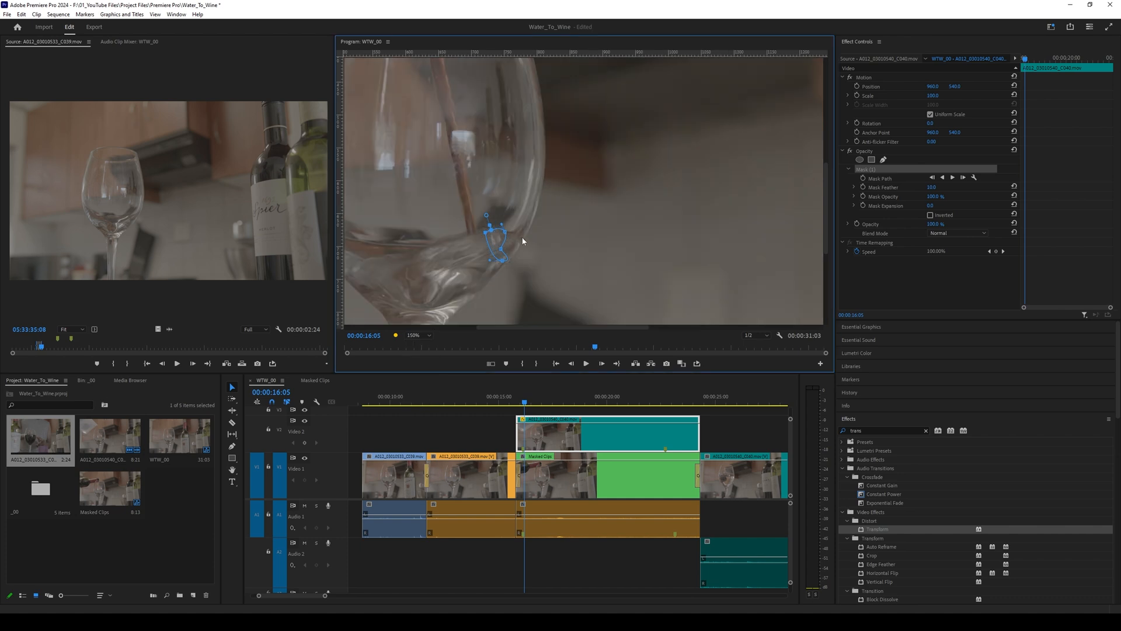
pyautogui.moveTo(502, 249); pyautogui.dragTo(506, 228)
# - Turn on Mask Path animation and move the mask to follow the stream tip through the first frames
pyautogui.click(524, 399)
pyautogui.click(863, 178)
pyautogui.click(527, 400)
pyautogui.moveTo(495, 243); pyautogui.dragTo(490, 236)
pyautogui.click(528, 402)
pyautogui.click(533, 402)
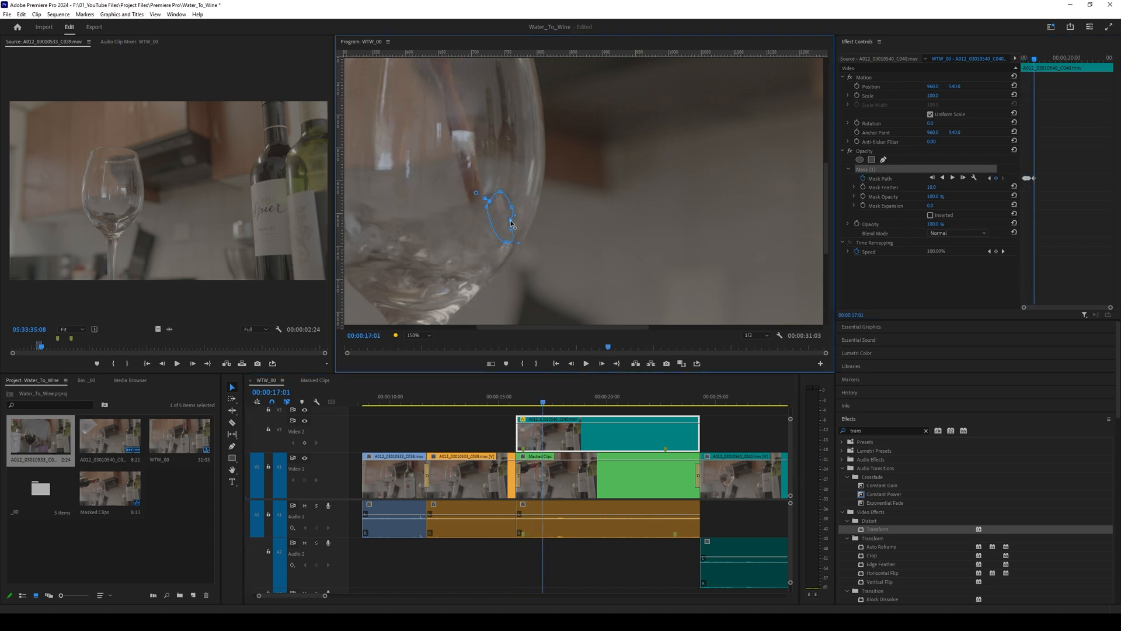
# - Keyframe the mask along the rest of the pour and disable the unneeded remainder of the V2 clip
pyautogui.click(553, 402)
pyautogui.click(555, 402)
pyautogui.moveTo(500, 230)
pyautogui.mouseDown()
pyautogui.moveTo(489, 230)
pyautogui.moveTo(501, 227)
pyautogui.mouseUp()
pyautogui.click(576, 402)
pyautogui.rightClick(589, 437)
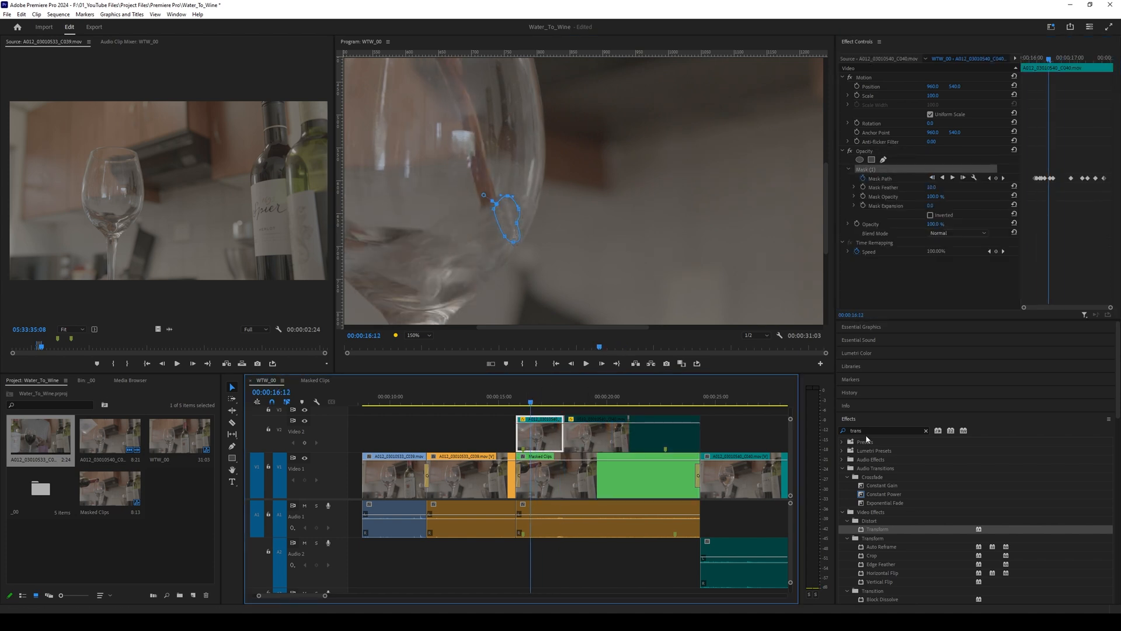
# - Find Gaussian Blur with "gaus", apply it to the short masked V2 clip and set Blurriness to 7
pyautogui.click(844, 431)
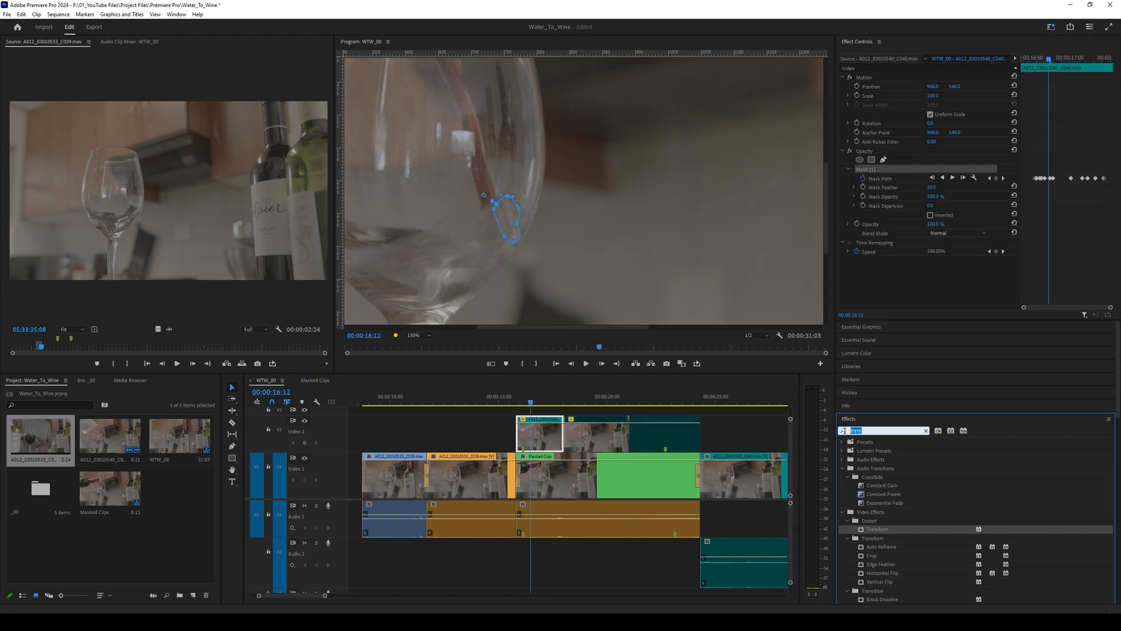
pyautogui.write('gaus')
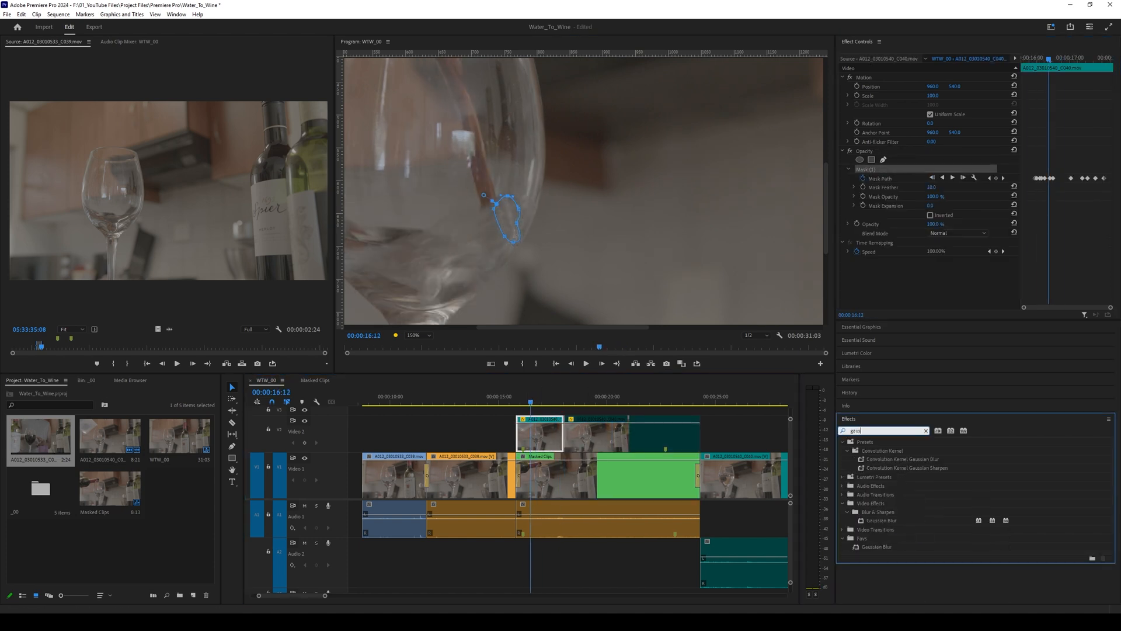
pyautogui.click(888, 523)
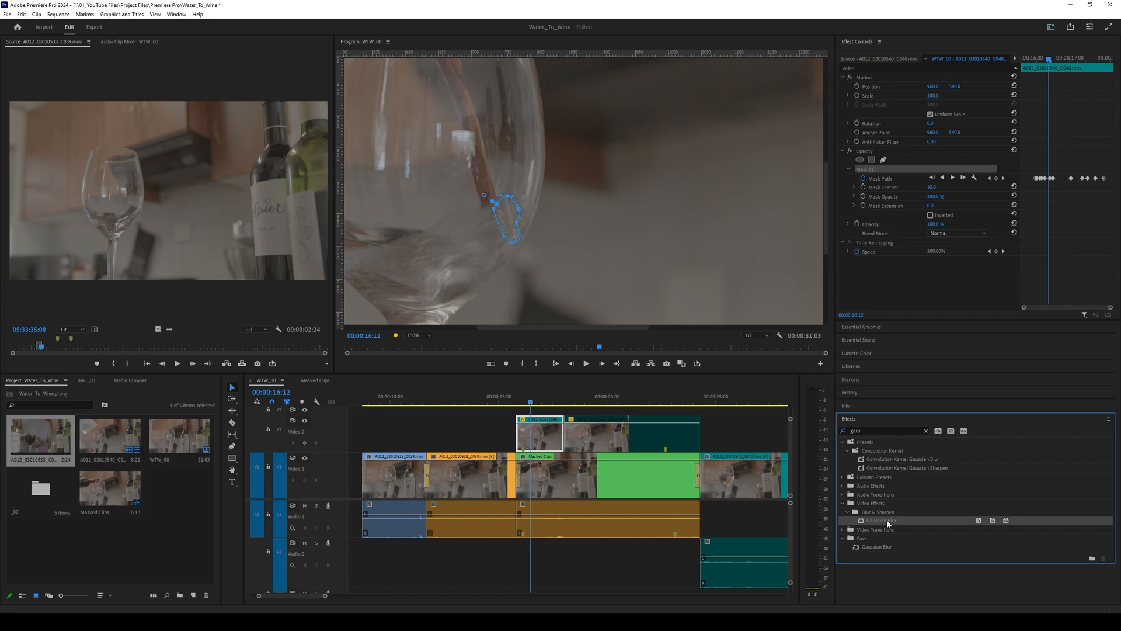
pyautogui.moveTo(889, 524); pyautogui.dragTo(526, 430)
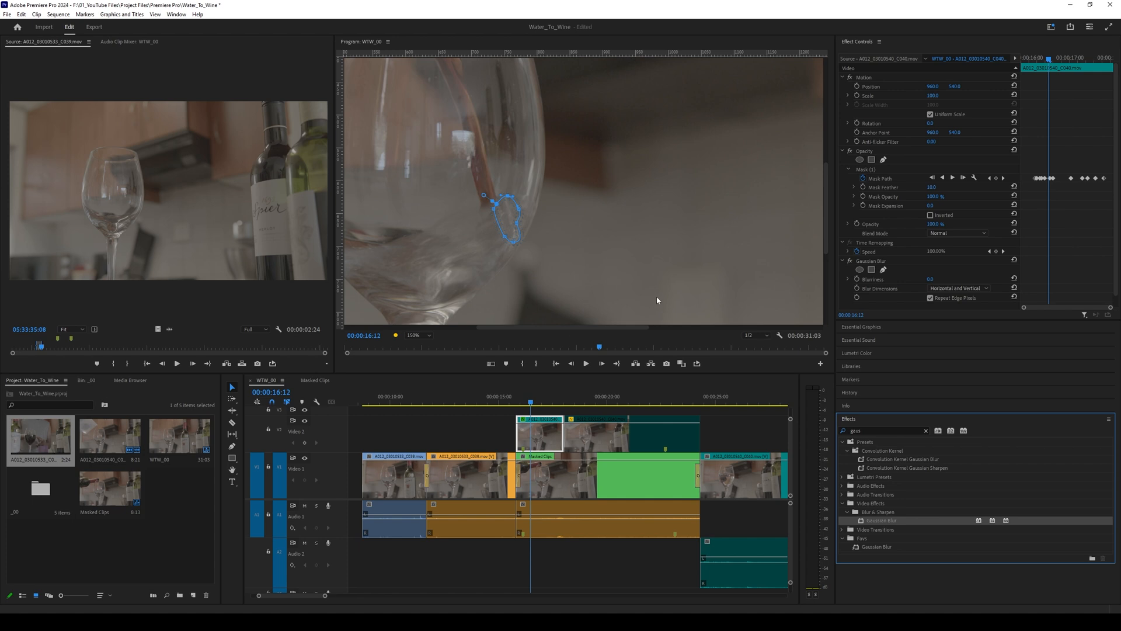
pyautogui.moveTo(930, 278); pyautogui.dragTo(936, 278)
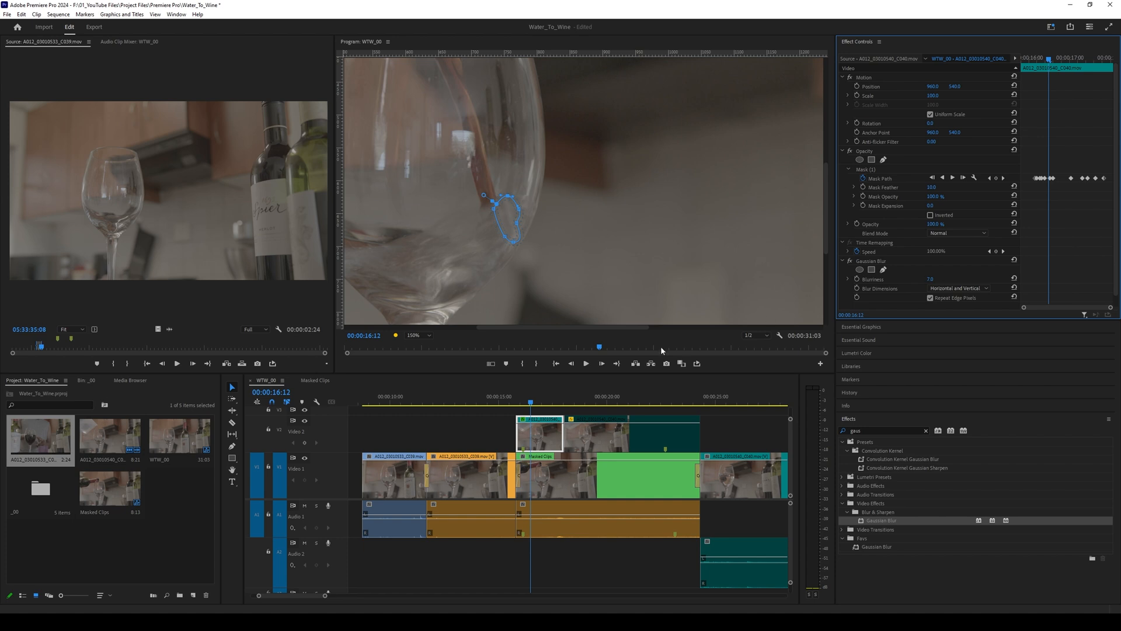
# - Play back the start of the pour to check the blurred mask area
pyautogui.moveTo(533, 402); pyautogui.dragTo(517, 403)
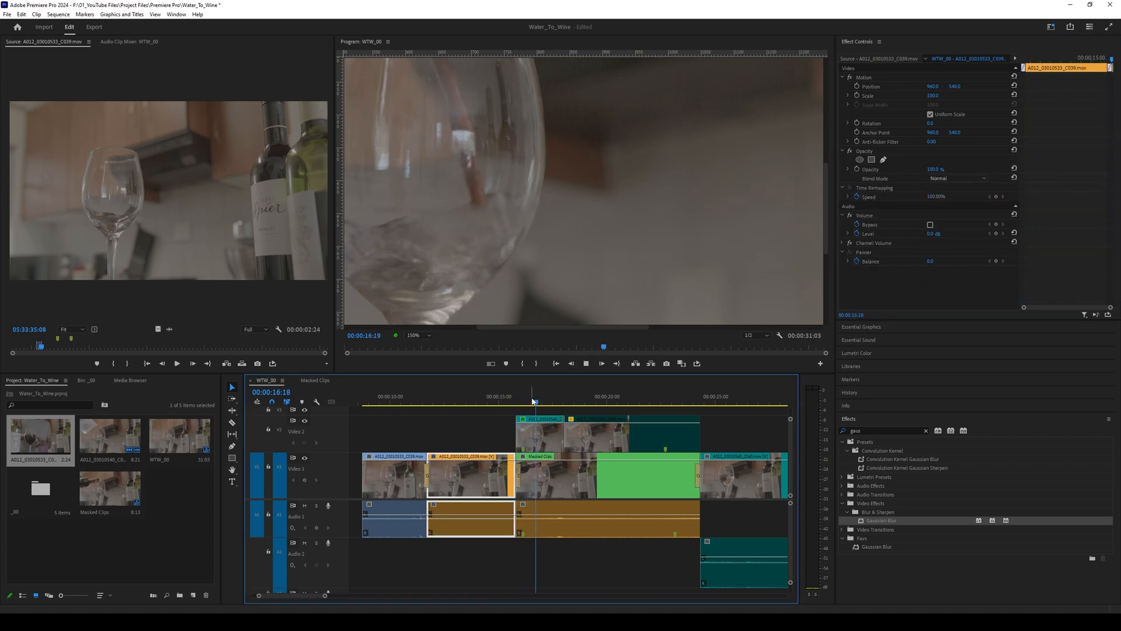
pyautogui.press('space')
pyautogui.moveTo(540, 404)
pyautogui.mouseDown()
pyautogui.moveTo(503, 401)
pyautogui.moveTo(530, 407)
pyautogui.mouseUp()
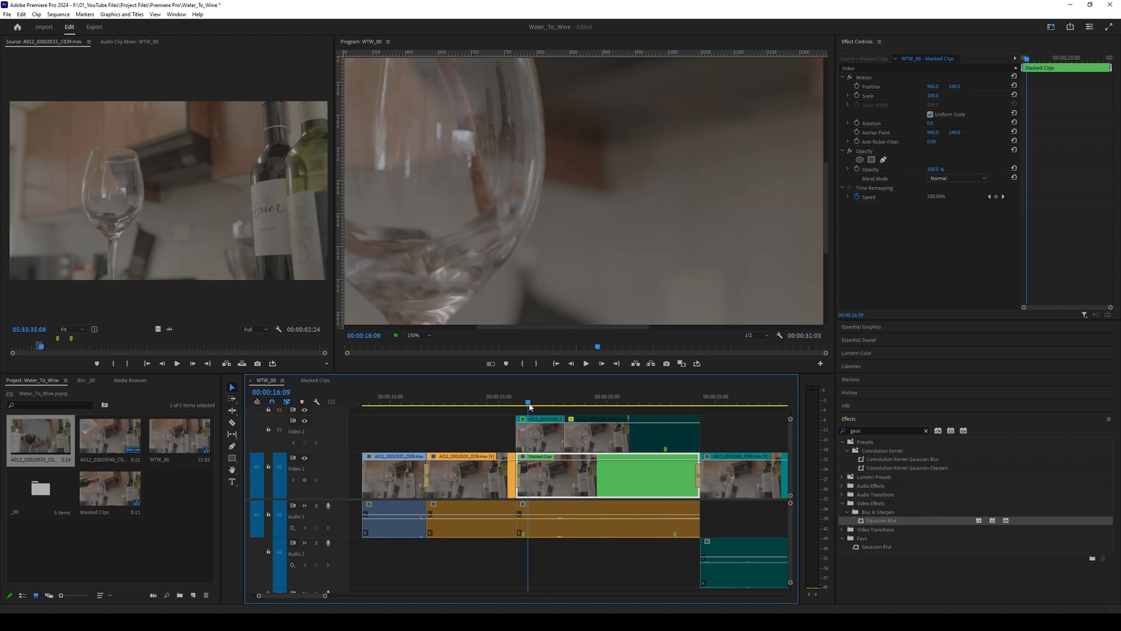
# - Increase the Gaussian Blur's Blurriness on the masked V2 clip and play back the pour
pyautogui.click(537, 433)
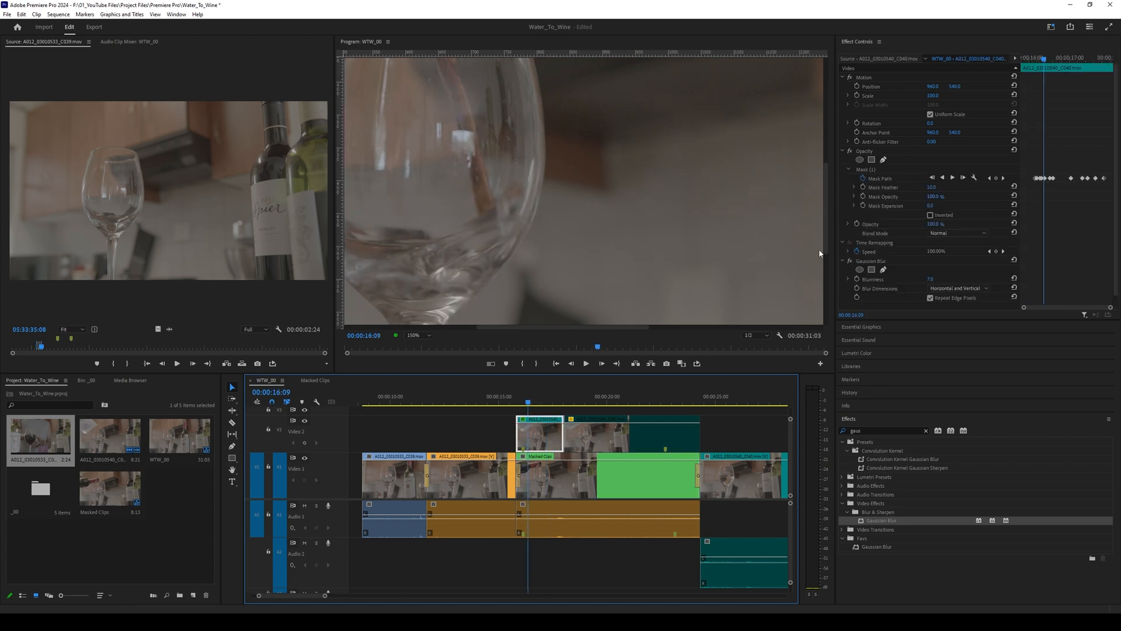
pyautogui.moveTo(928, 280); pyautogui.dragTo(933, 279)
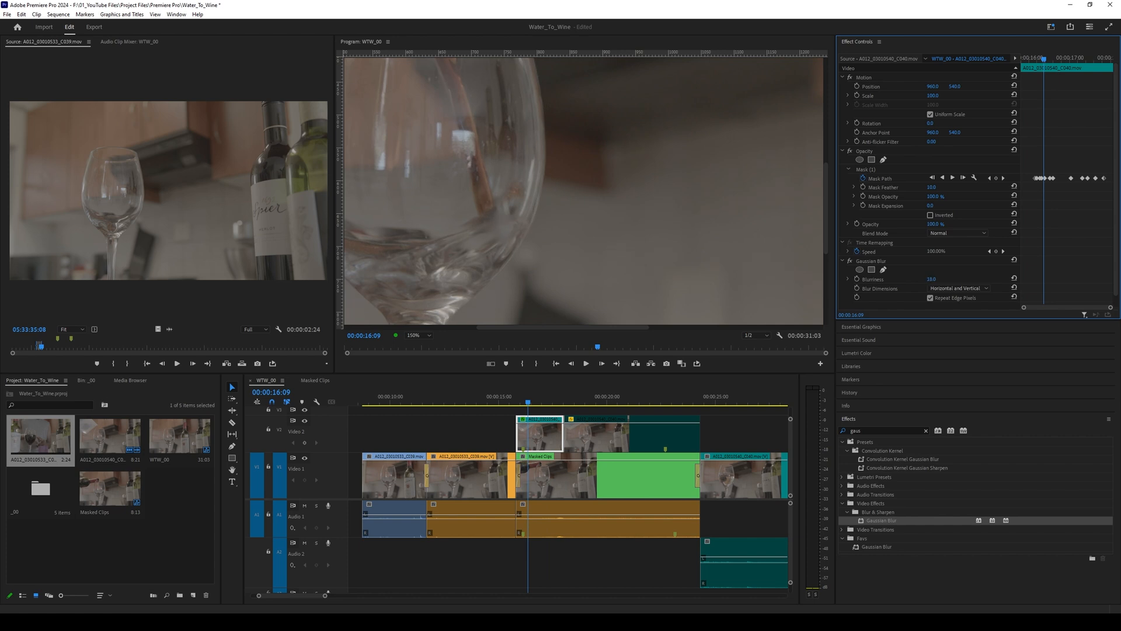
pyautogui.moveTo(525, 396); pyautogui.dragTo(516, 395)
pyautogui.press('space')
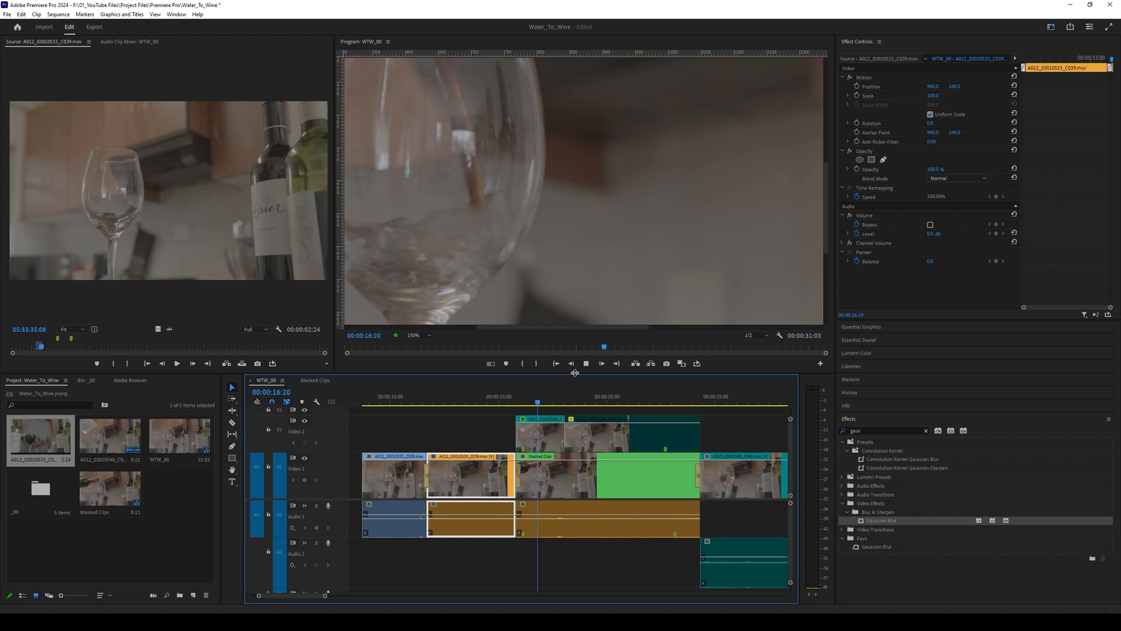
pyautogui.press('space')
# - Scrub through the beginning of the pour with the whole frame in view
pyautogui.moveTo(519, 397)
pyautogui.mouseDown()
pyautogui.moveTo(562, 399)
pyautogui.moveTo(527, 403)
pyautogui.mouseUp()
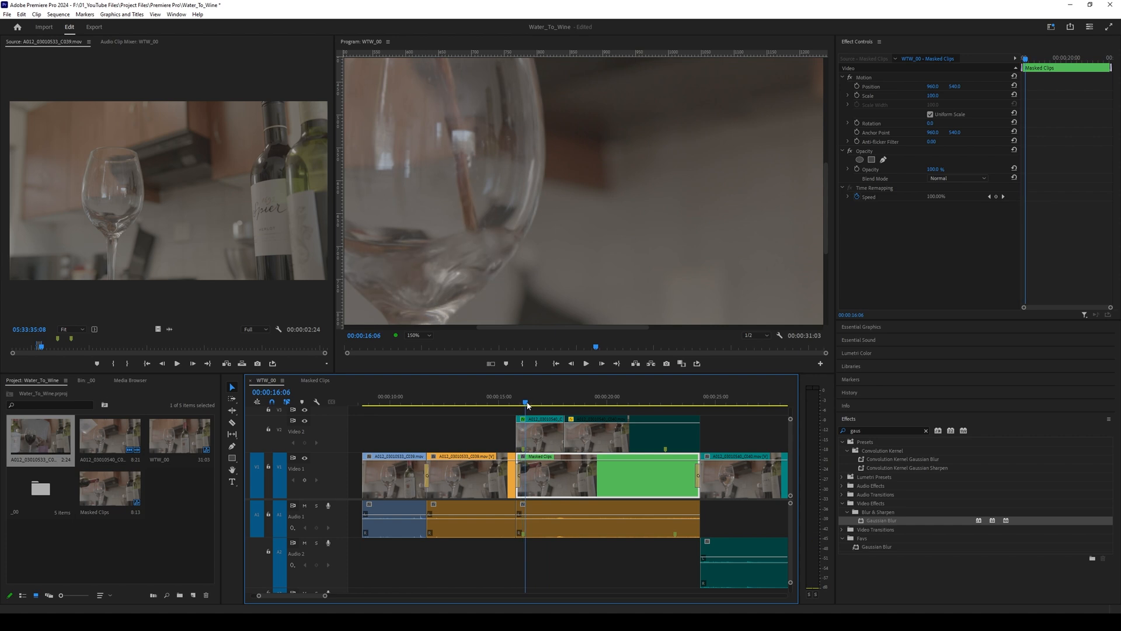
pyautogui.click(428, 337)
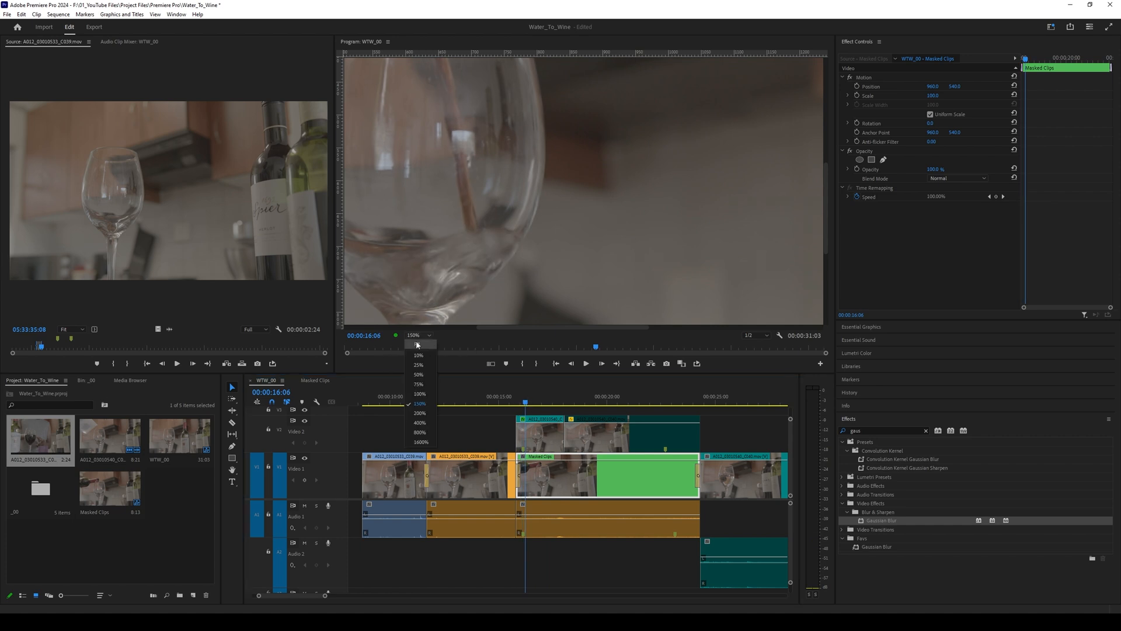
pyautogui.click(427, 346)
pyautogui.moveTo(526, 403); pyautogui.dragTo(528, 403)
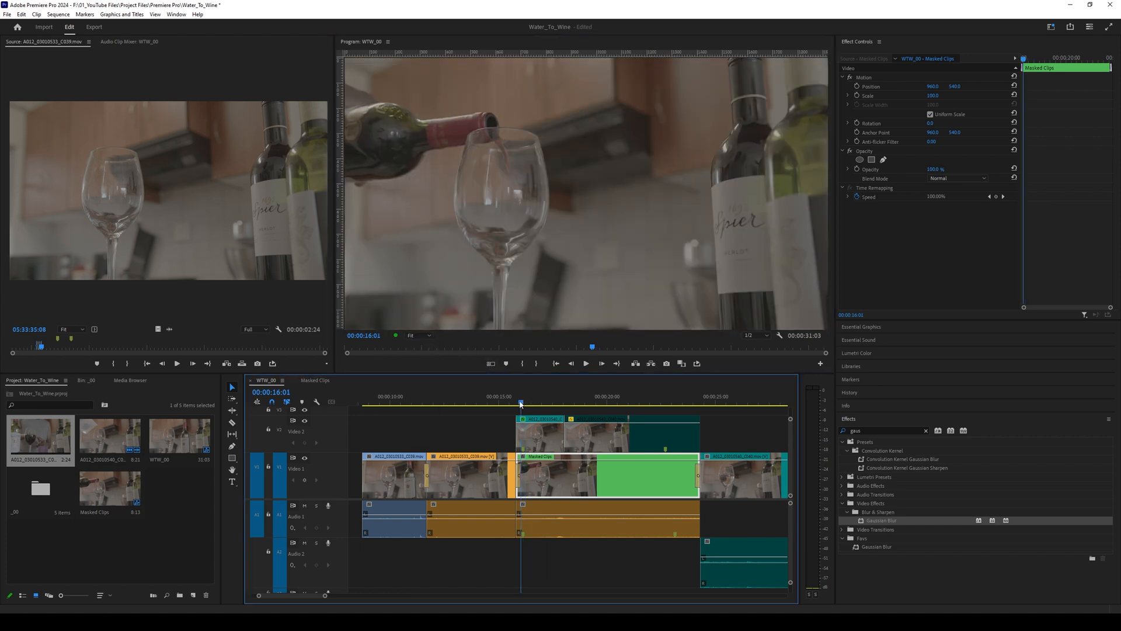
# - Turn off Gaussian Blur on the masked V2 clip, find the Transform effect with "trans" and add it to the clip
pyautogui.click(540, 435)
pyautogui.click(850, 261)
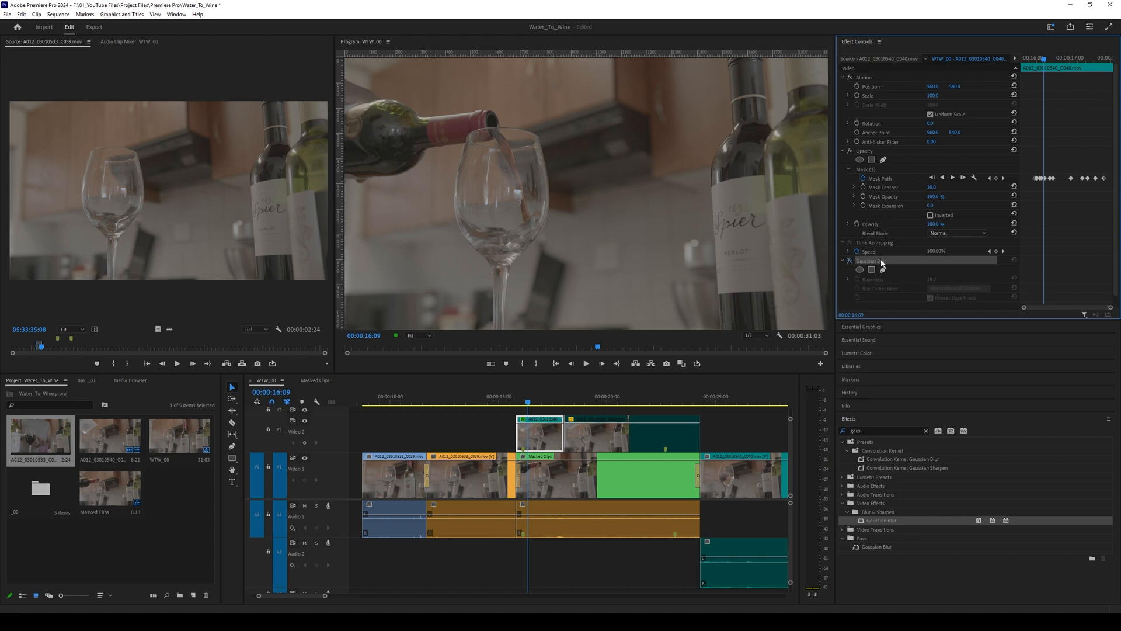
pyautogui.scroll(-1, 891, 281)
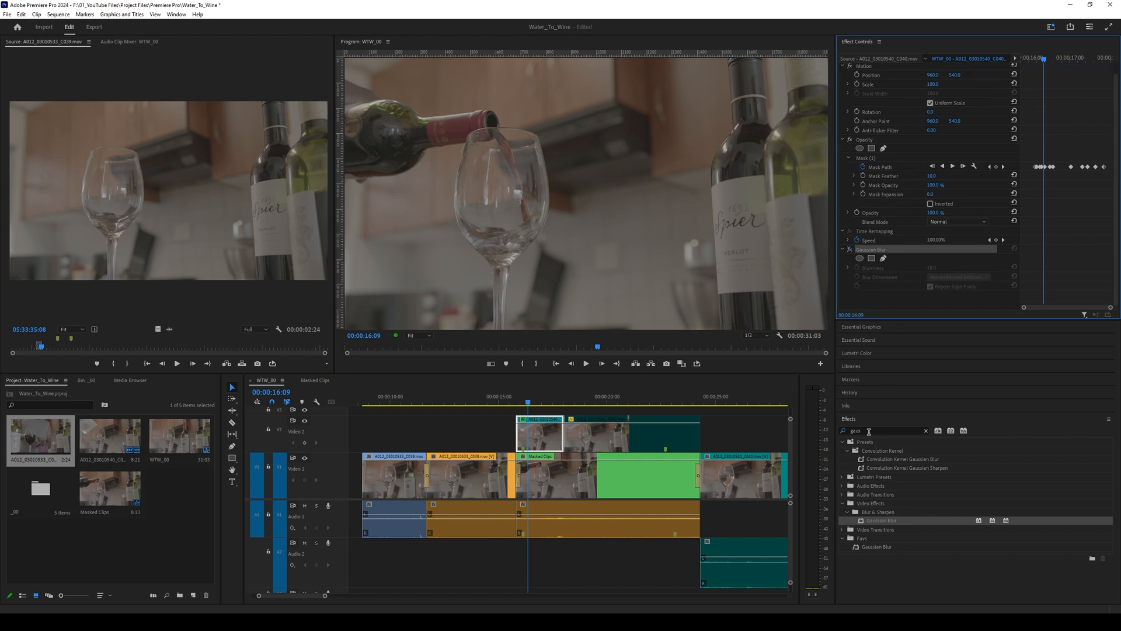
pyautogui.moveTo(869, 431); pyautogui.dragTo(834, 431)
pyautogui.write('trans')
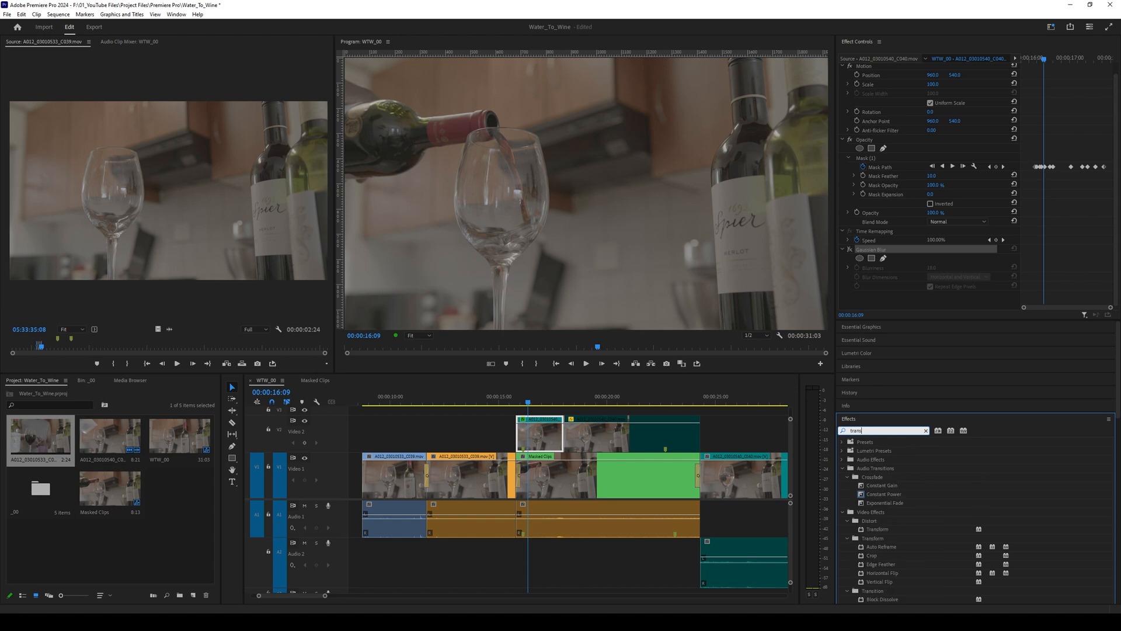
pyautogui.moveTo(878, 531); pyautogui.dragTo(889, 274)
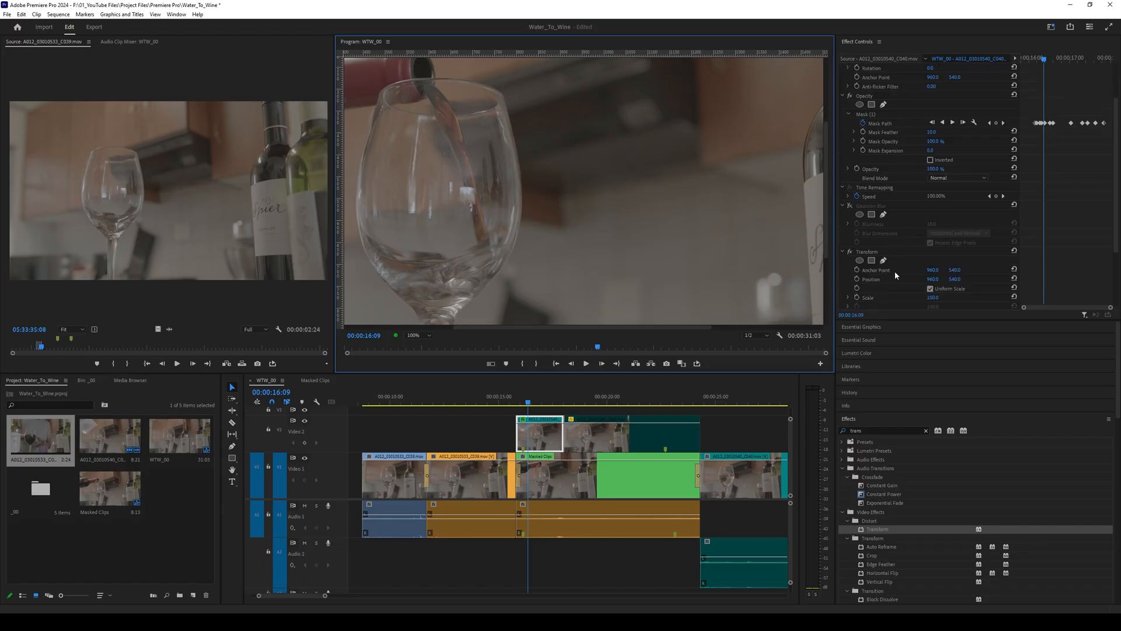
# - Shift the image inside the mask using the Transform effect's horizontal and vertical Position, and play back the pour
pyautogui.scroll(-2, 894, 271)
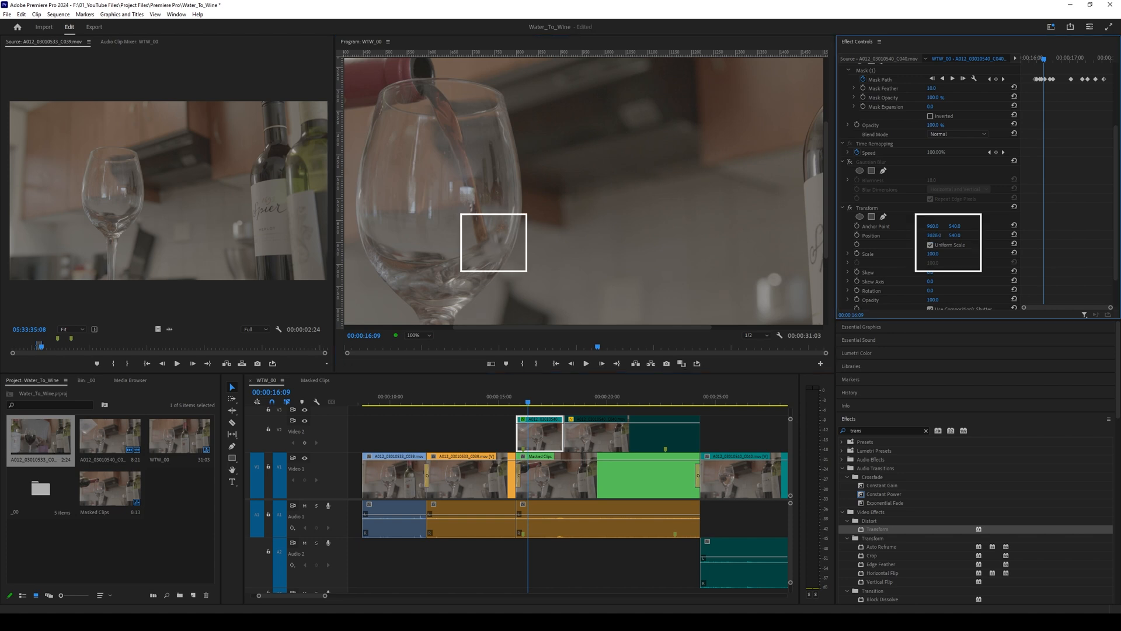
pyautogui.moveTo(933, 235); pyautogui.dragTo(907, 234)
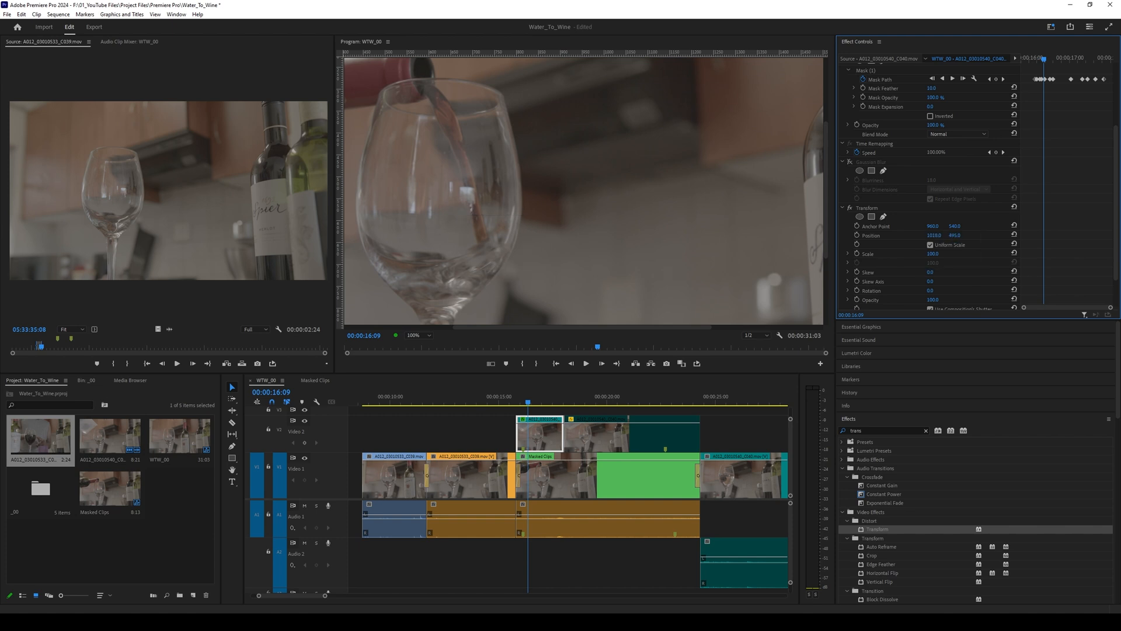
pyautogui.click(534, 405)
pyautogui.press('space')
pyautogui.click(517, 403)
# - Turn Gaussian Blur back on for the masked V2 clip and set Blurriness to 8
pyautogui.scroll(3, 933, 251)
pyautogui.click(850, 262)
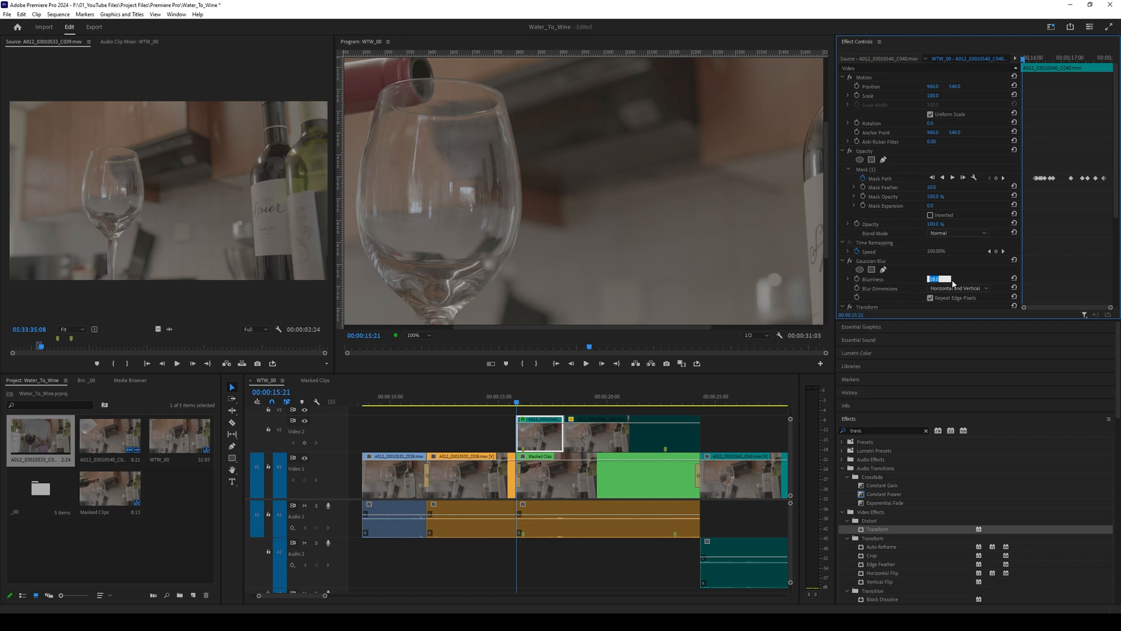
pyautogui.write('8')
pyautogui.press('Return')
# - Play and scrub the start of the pour to review the combined blur and Transform result
pyautogui.click(721, 425)
pyautogui.press('j')
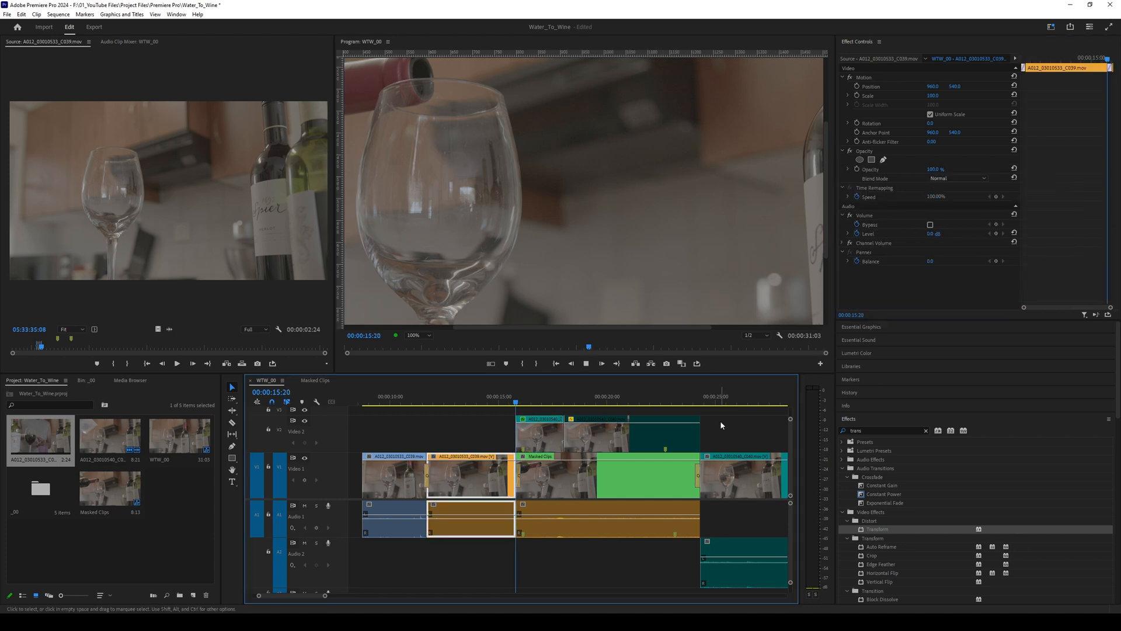
pyautogui.click(501, 399)
pyautogui.moveTo(501, 399); pyautogui.dragTo(524, 404)
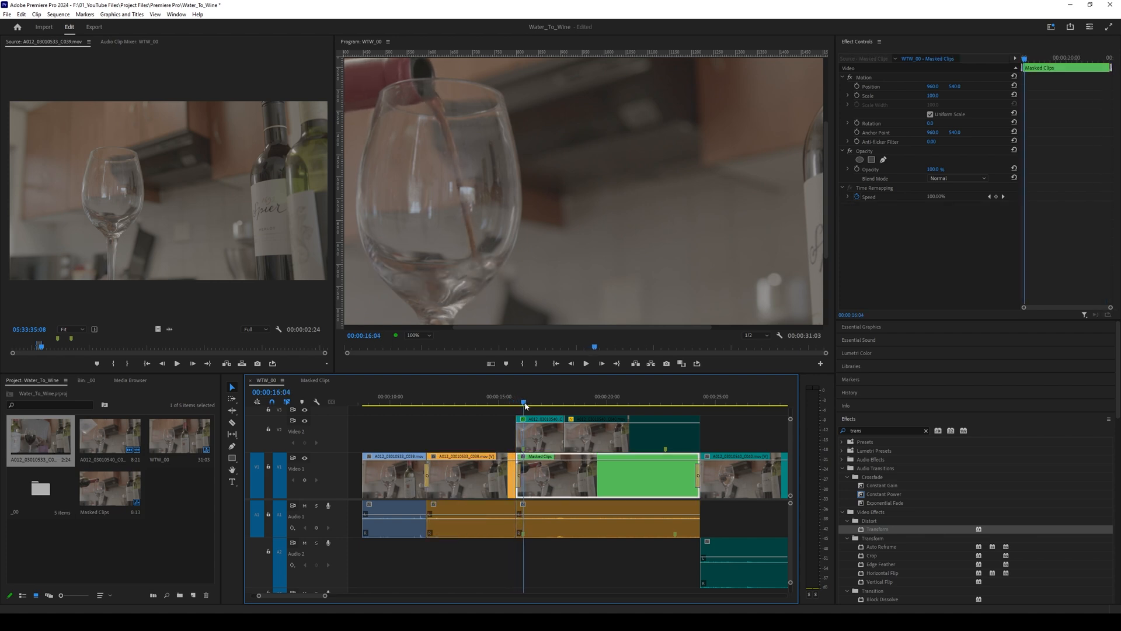
# - Keyframe the masked V2 clip's opacity on its timeline line so the patch fades in at its start and fades out at its end
pyautogui.moveTo(524, 404); pyautogui.dragTo(525, 404)
pyautogui.press('=')
pyautogui.press('=')
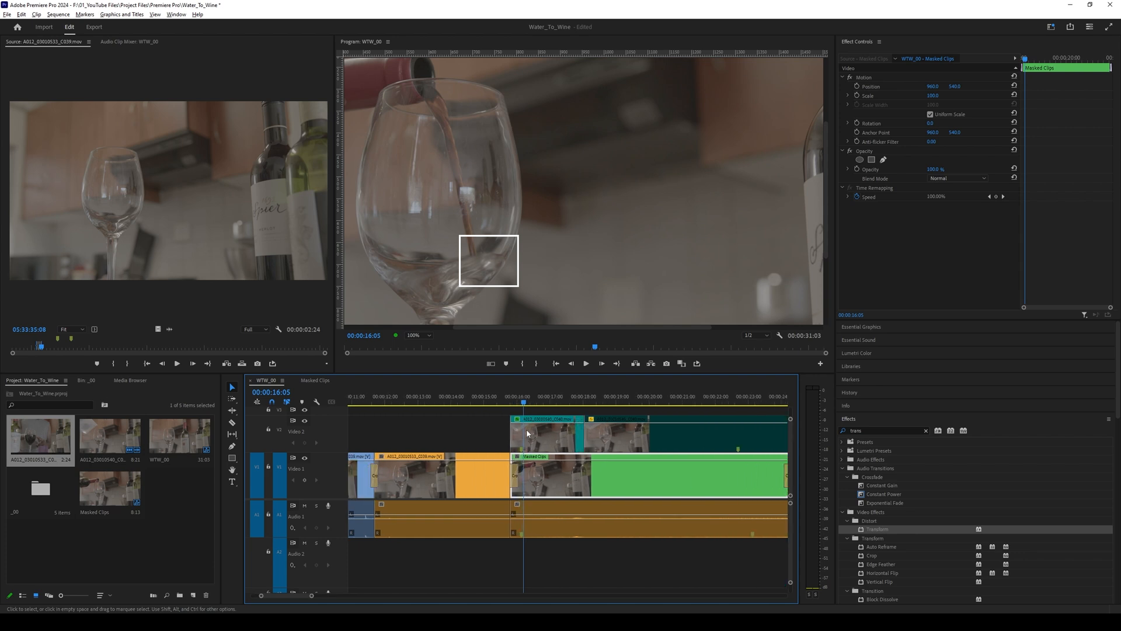
pyautogui.moveTo(522, 404); pyautogui.dragTo(526, 408)
pyautogui.click(520, 431)
pyautogui.scroll(1, 518, 427)
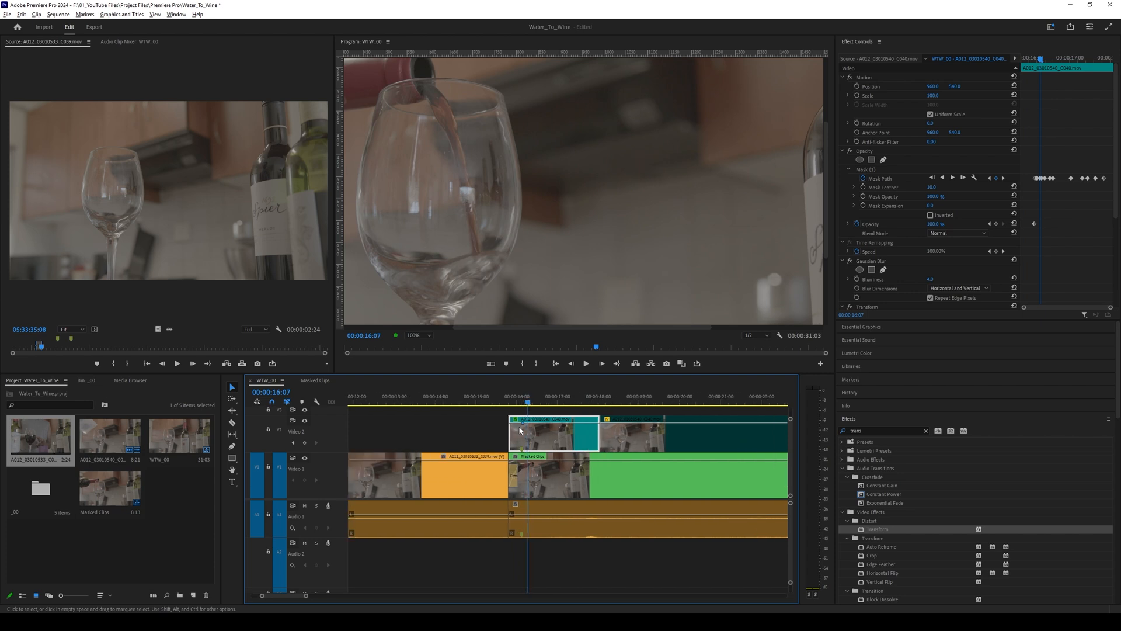
pyautogui.moveTo(522, 422); pyautogui.dragTo(480, 405)
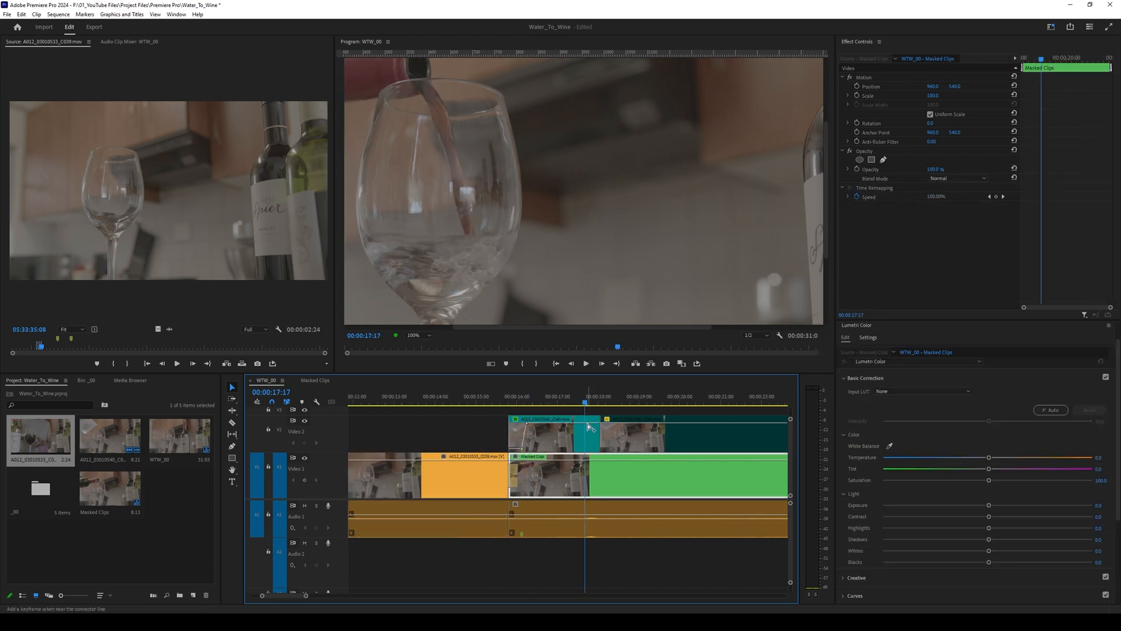
pyautogui.moveTo(588, 422); pyautogui.dragTo(590, 451)
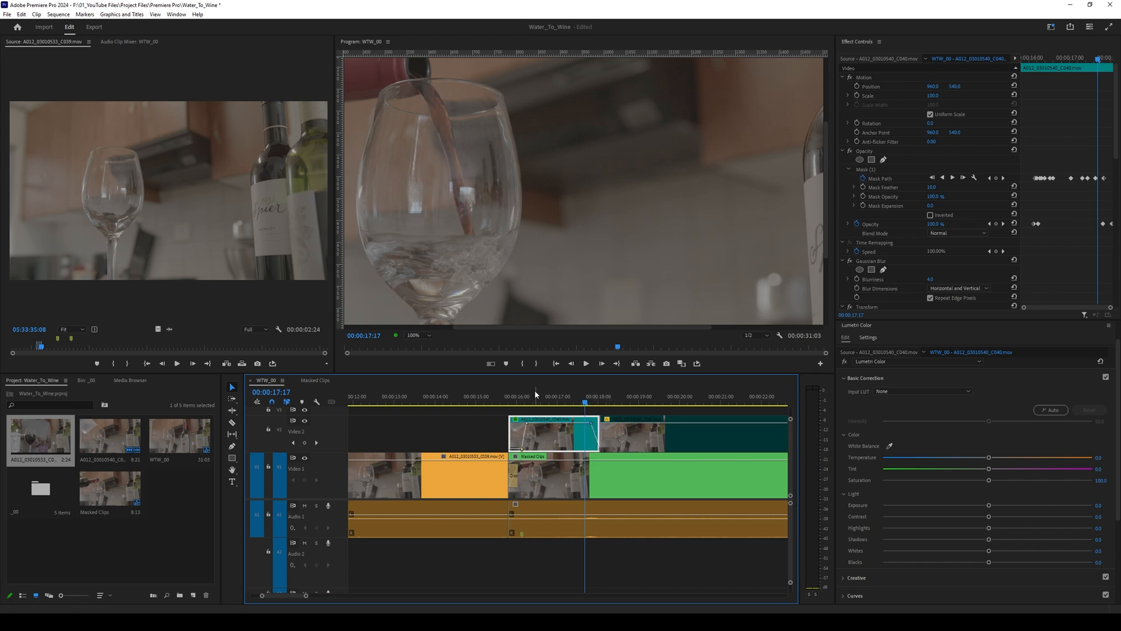
# - Set the program view to Fit and play back the full-frame pour from just before the masked clips through to the last clip
pyautogui.click(426, 334)
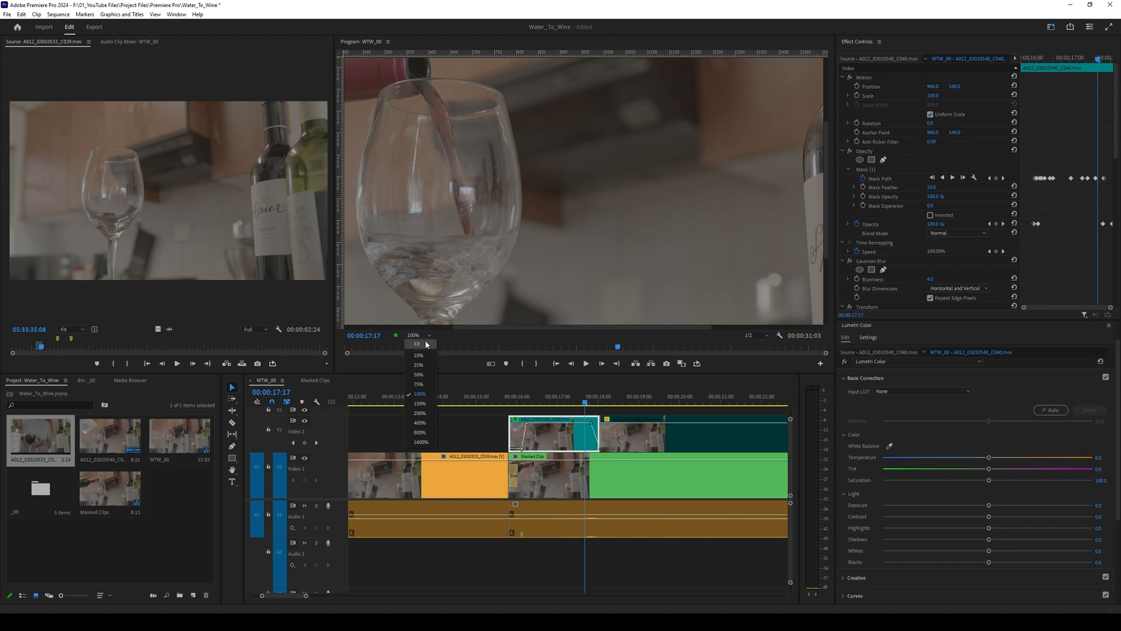
pyautogui.click(430, 345)
pyautogui.click(502, 401)
pyautogui.press('space')
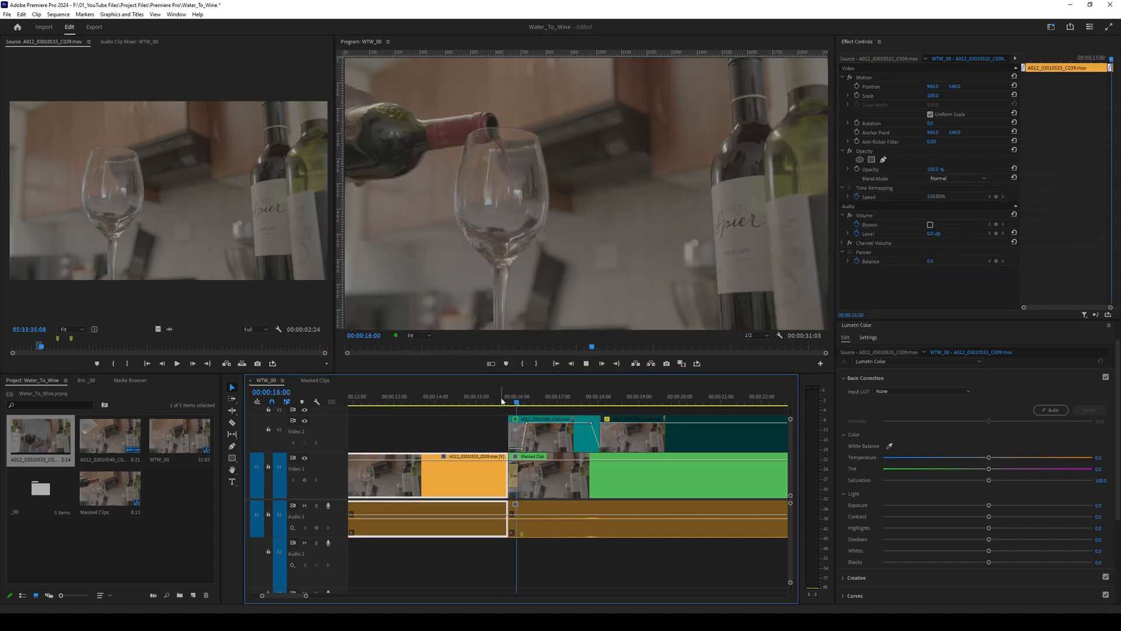
pyautogui.click(513, 399)
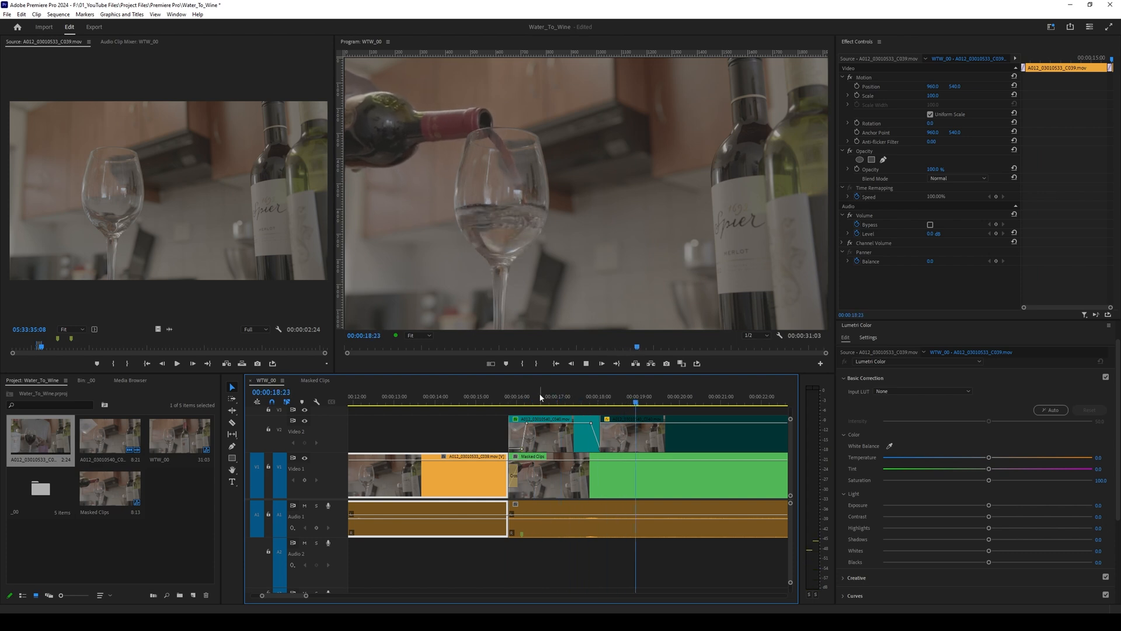
pyautogui.click(426, 400)
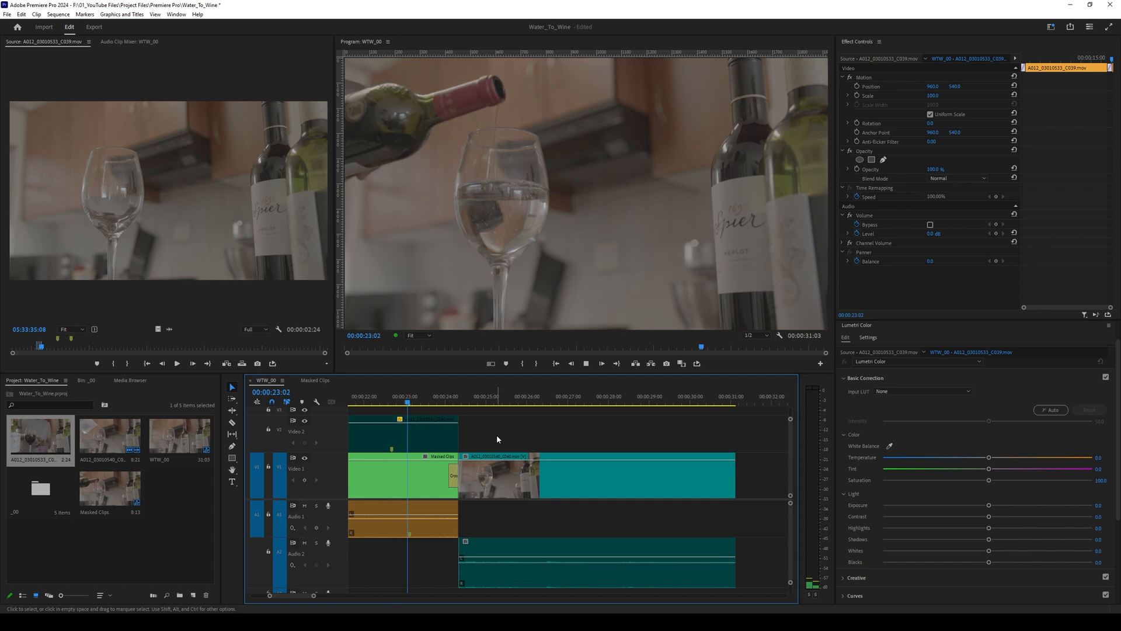
pyautogui.scroll(-2, 497, 435)
pyautogui.scroll(-1, 496, 435)
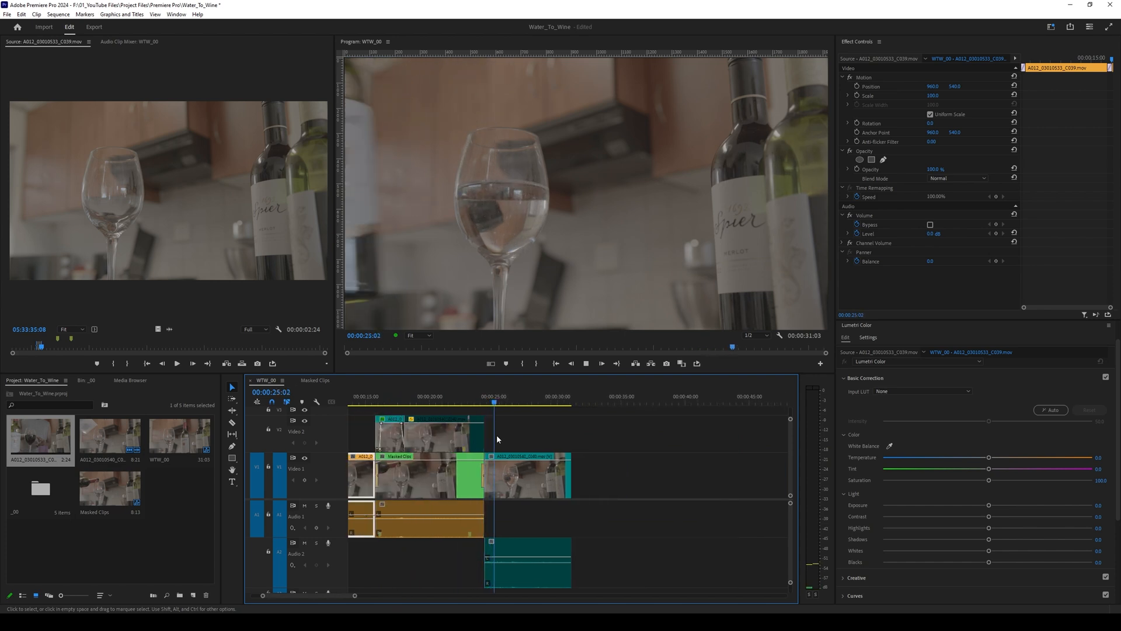